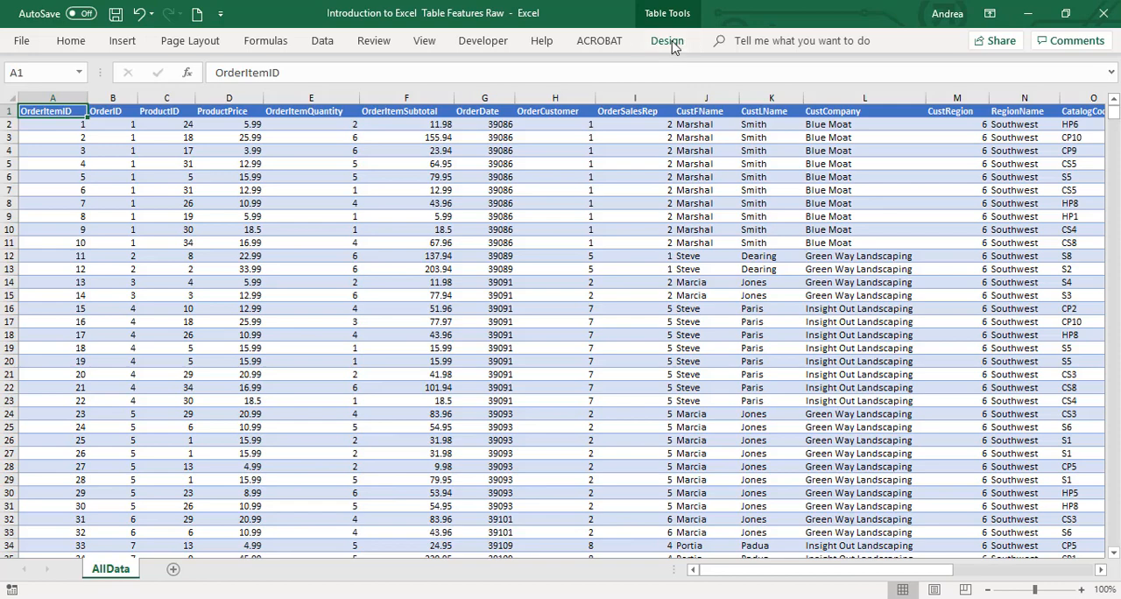
# Turn off the banded rows in the order table's style options
pyautogui.click(668, 42)
pyautogui.click(487, 104)
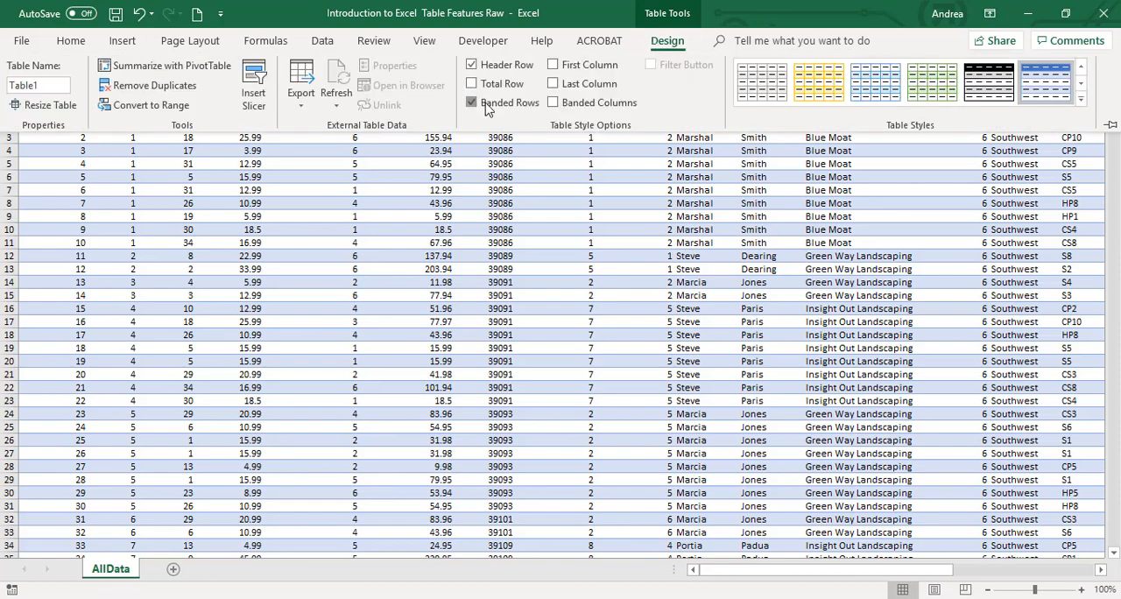
pyautogui.click(483, 195)
pyautogui.press('Down')
pyautogui.press('Down')
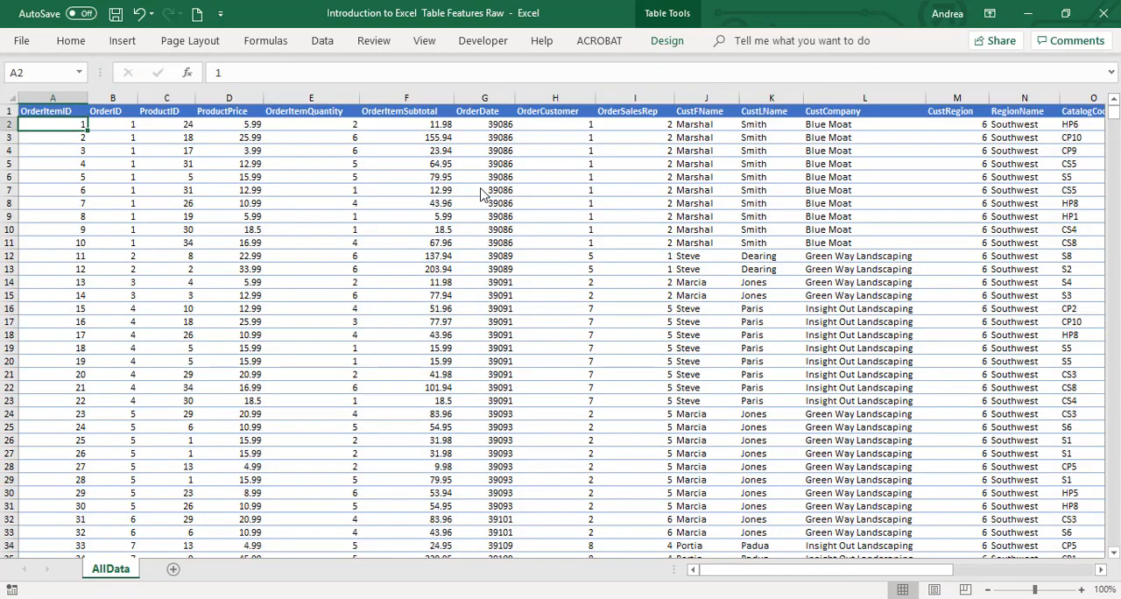
# Examine the order table's columns from OrderItemID across to ProdName and back
pyautogui.press('Right')
pyautogui.press('Right')
pyautogui.press('Right')
pyautogui.press('Right')
pyautogui.press('Right')
pyautogui.press('Right')
pyautogui.press('Right')
pyautogui.press('Right')
pyautogui.press('Right')
pyautogui.press('Right')
pyautogui.press('Right')
pyautogui.press('Right')
pyautogui.press('Right')
pyautogui.press('Right')
pyautogui.press('Right')
pyautogui.press('Right')
pyautogui.press('Right')
pyautogui.press('Right')
pyautogui.press('Right')
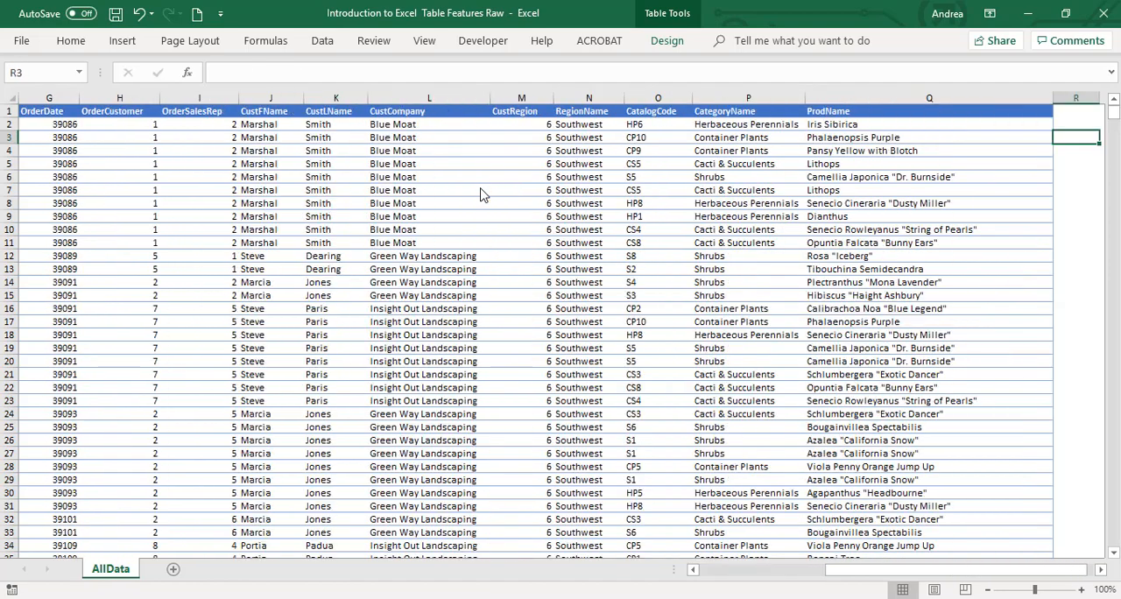
pyautogui.press('Left')
pyautogui.press('Left')
pyautogui.press('Left')
pyautogui.press('Left')
pyautogui.press('Left')
pyautogui.press('Left')
pyautogui.press('Left')
pyautogui.press('Left')
pyautogui.press('Left')
pyautogui.press('Left')
pyautogui.press('Left')
pyautogui.press('Left')
pyautogui.press('Left')
pyautogui.press('Left')
pyautogui.press('Left')
pyautogui.press('Left')
pyautogui.press('Left')
pyautogui.press('Left')
pyautogui.press('Left')
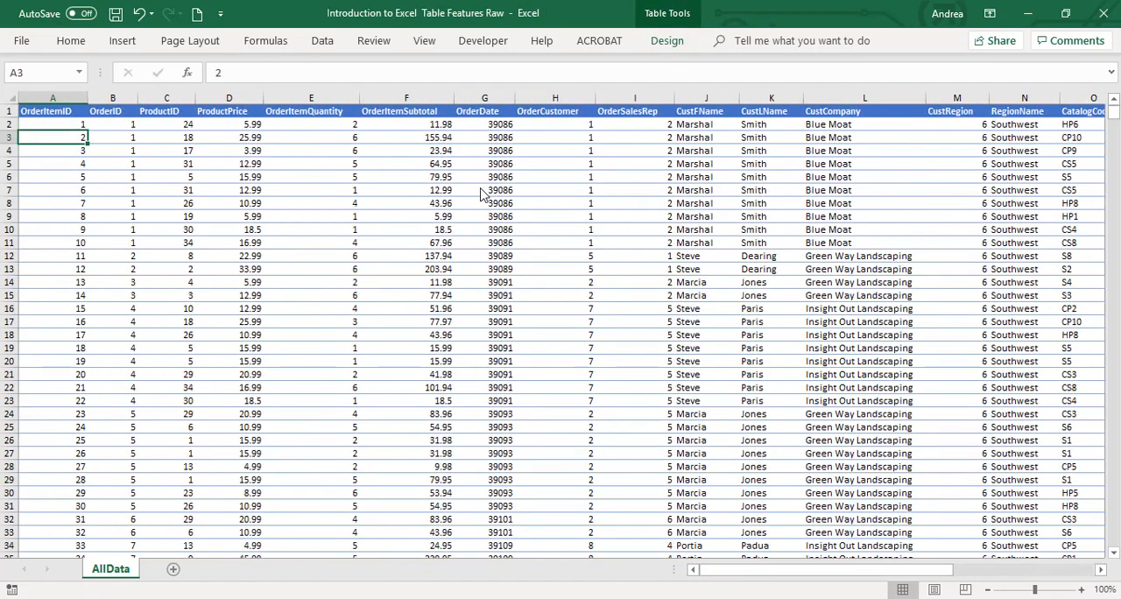
pyautogui.press('Right')
pyautogui.press('Right')
pyautogui.press('Right')
pyautogui.press('Right')
pyautogui.press('Right')
pyautogui.press('Right')
pyautogui.press('Right')
pyautogui.press('Left')
pyautogui.press('Left')
pyautogui.press('Left')
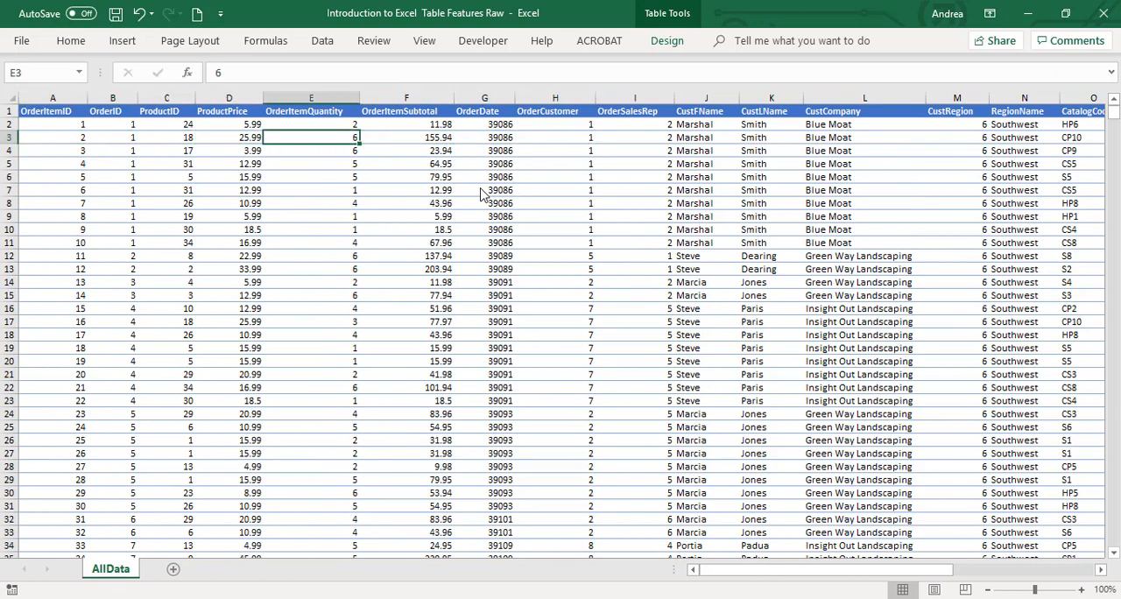
pyautogui.press('Right')
pyautogui.press('Right')
pyautogui.press('Right')
pyautogui.press('Right')
pyautogui.press('Right')
pyautogui.press('Right')
pyautogui.press('Right')
pyautogui.press('Right')
pyautogui.press('Right')
pyautogui.press('Right')
pyautogui.press('Right')
pyautogui.press('Right')
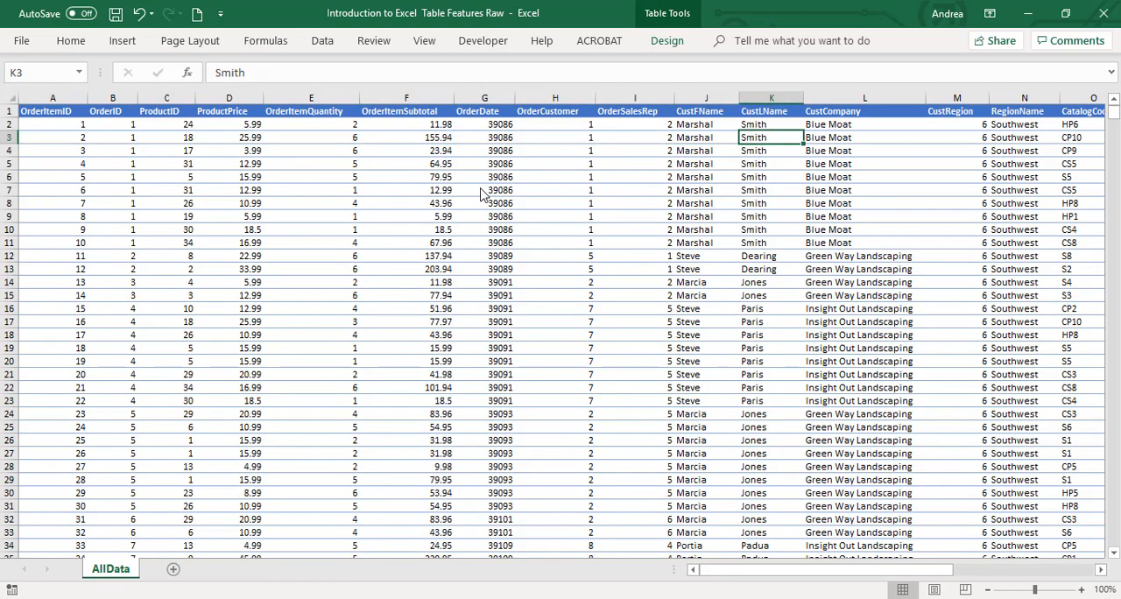
pyautogui.press('Right')
pyautogui.press('Left')
pyautogui.press('Left')
pyautogui.press('Left')
pyautogui.press('Left')
pyautogui.press('Left')
pyautogui.press('Left')
pyautogui.press('Left')
pyautogui.press('Left')
pyautogui.press('Left')
pyautogui.press('Left')
pyautogui.press('Left')
pyautogui.press('Left')
pyautogui.press('Left')
pyautogui.press('Left')
pyautogui.press('Left')
pyautogui.press('Left')
pyautogui.press('Left')
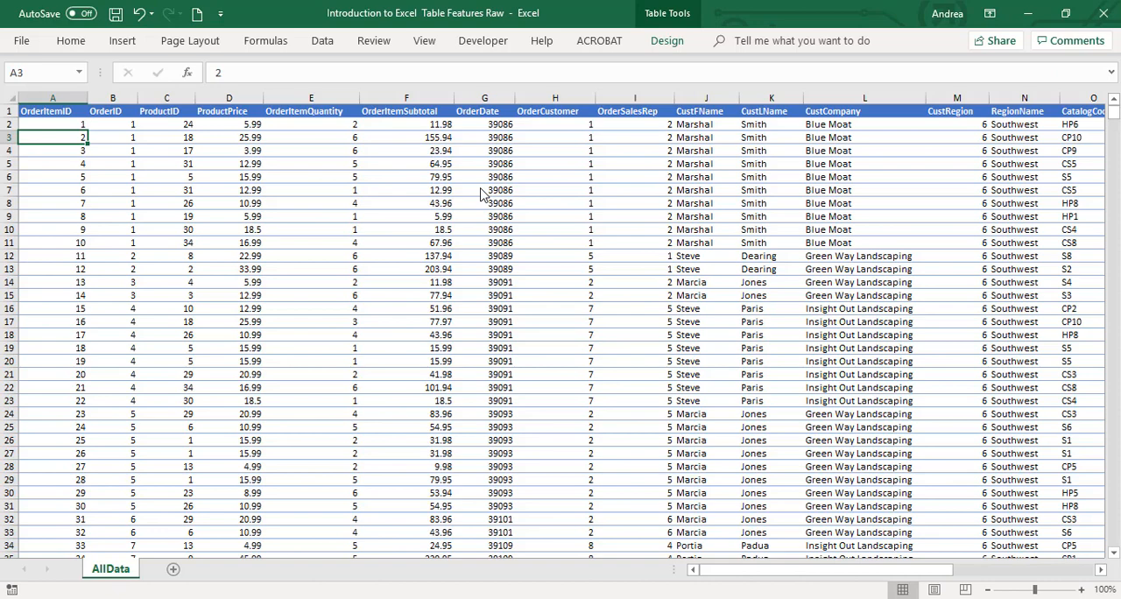
# Extend the table with the column headers Month, Year and Day in cells R1, S1 and T1
pyautogui.press('Up')
pyautogui.press('Up')
pyautogui.press('Right')
pyautogui.press('Right')
pyautogui.press('Right')
pyautogui.press('Right')
pyautogui.press('Right')
pyautogui.press('Right')
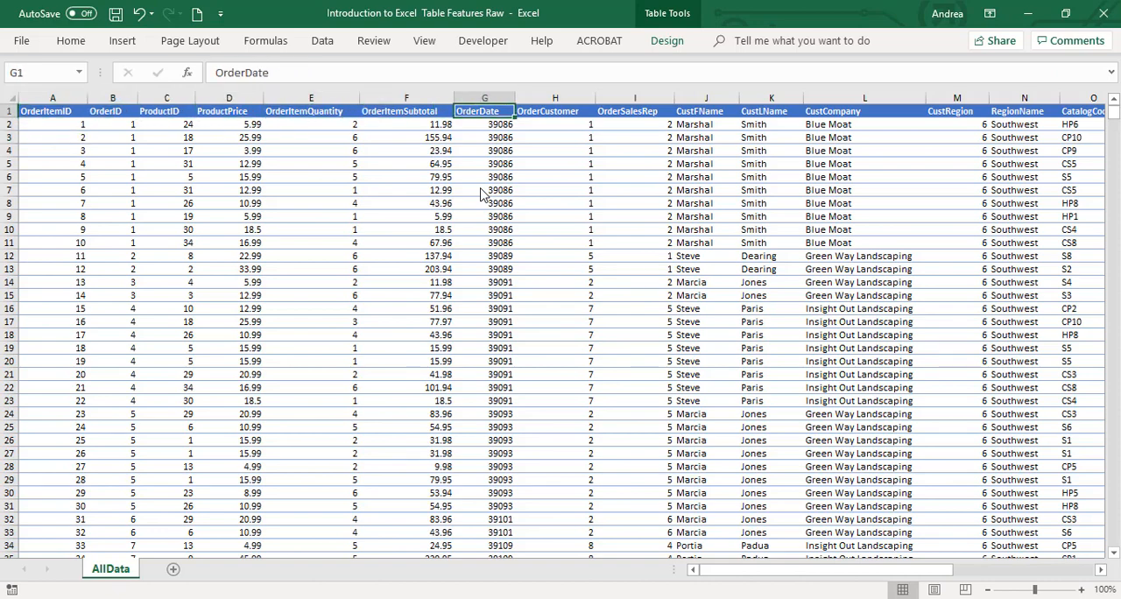
pyautogui.press('Right')
pyautogui.press('Right')
pyautogui.press('Right')
pyautogui.press('Right')
pyautogui.press('Right')
pyautogui.press('Right')
pyautogui.press('Right')
pyautogui.press('Right')
pyautogui.press('Right')
pyautogui.press('Right')
pyautogui.press('Right')
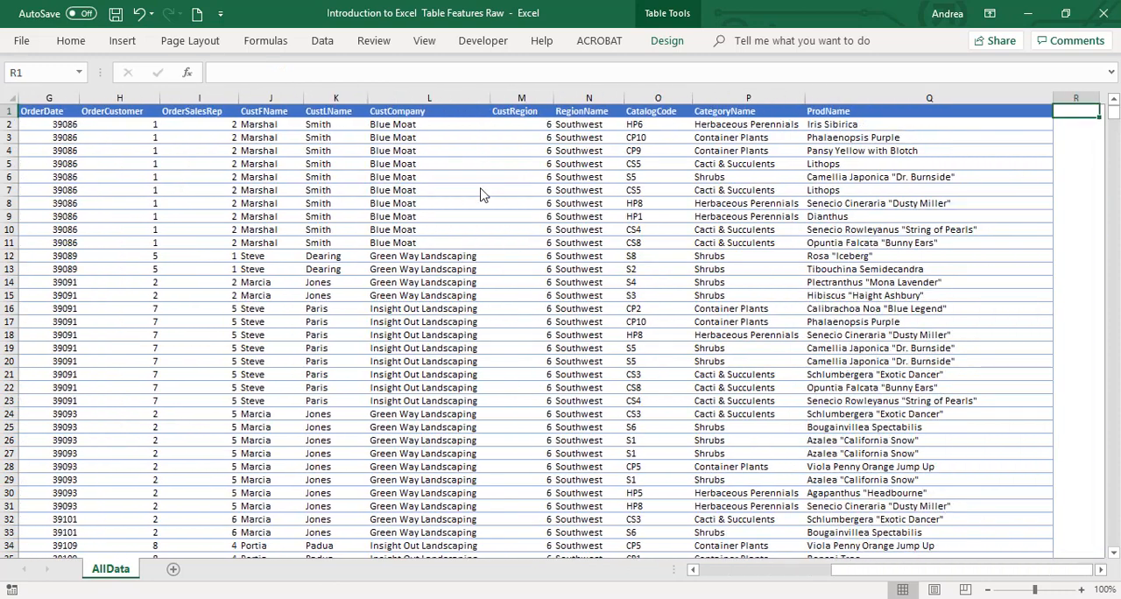
pyautogui.press('Right')
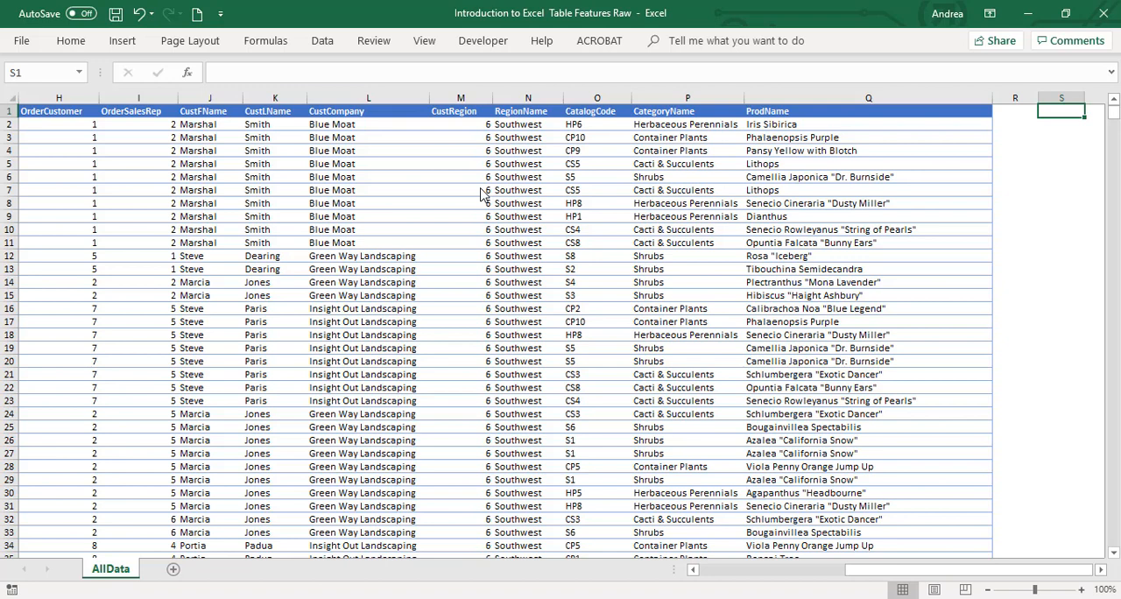
pyautogui.press('Left')
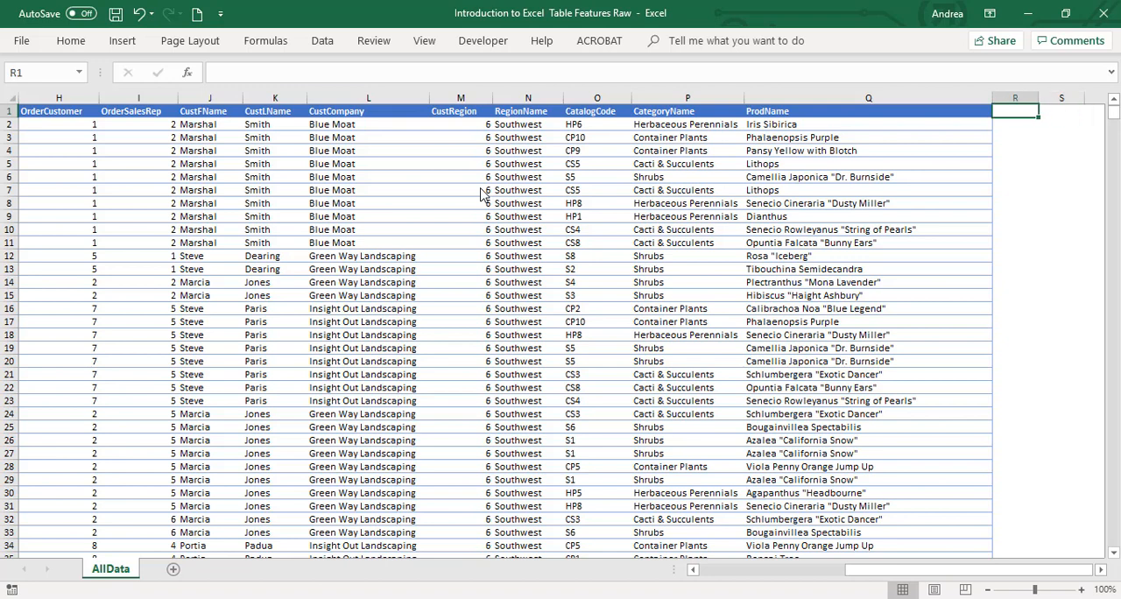
pyautogui.write('Month')
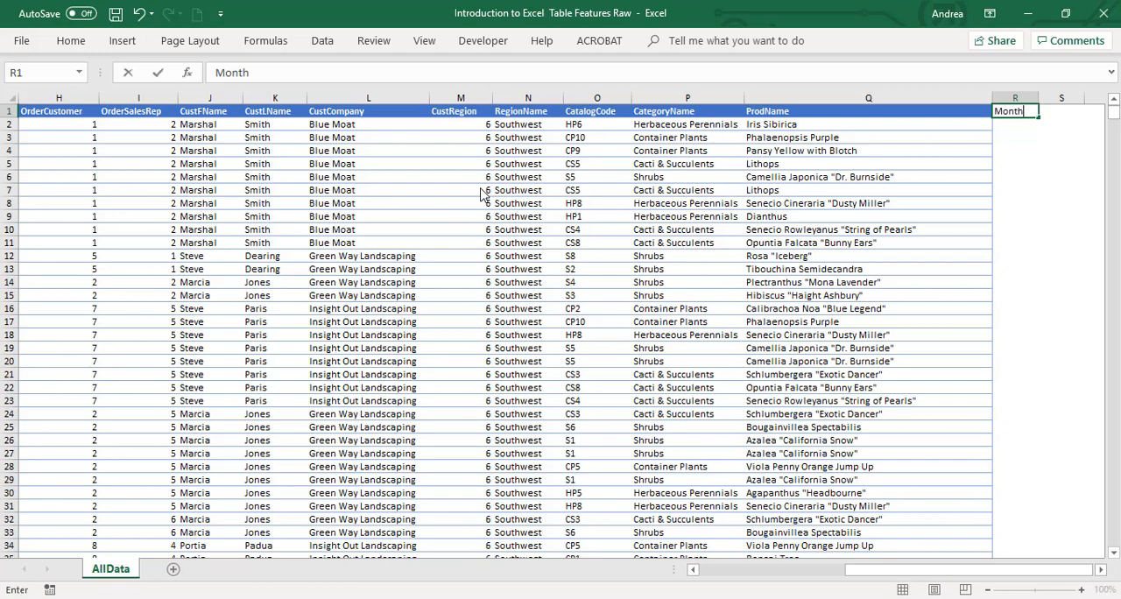
pyautogui.press('Tab')
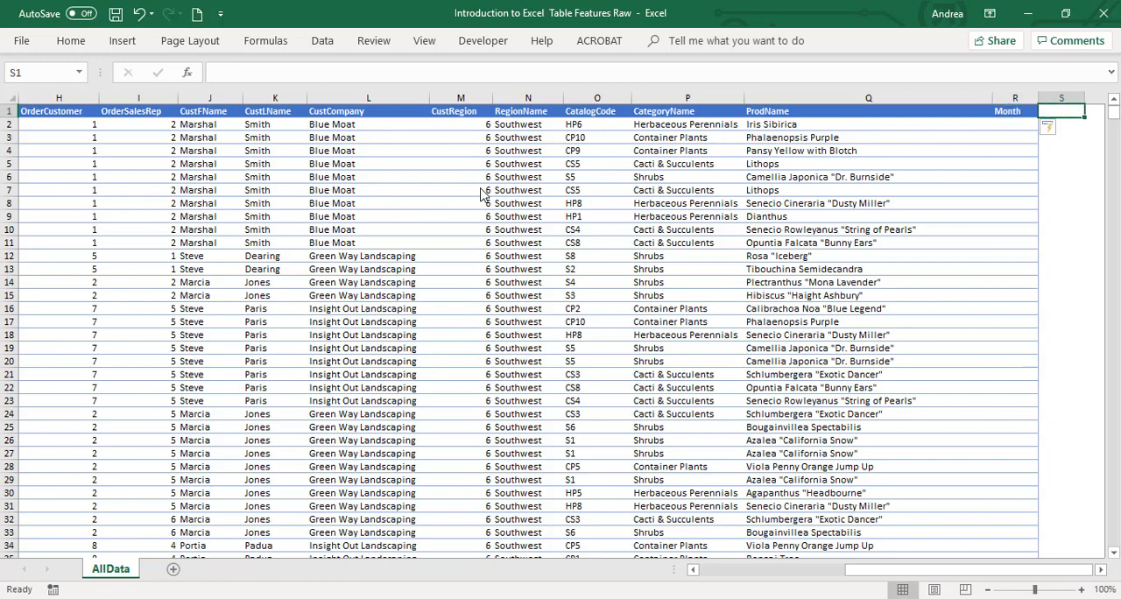
pyautogui.write('Year')
pyautogui.press('Tab')
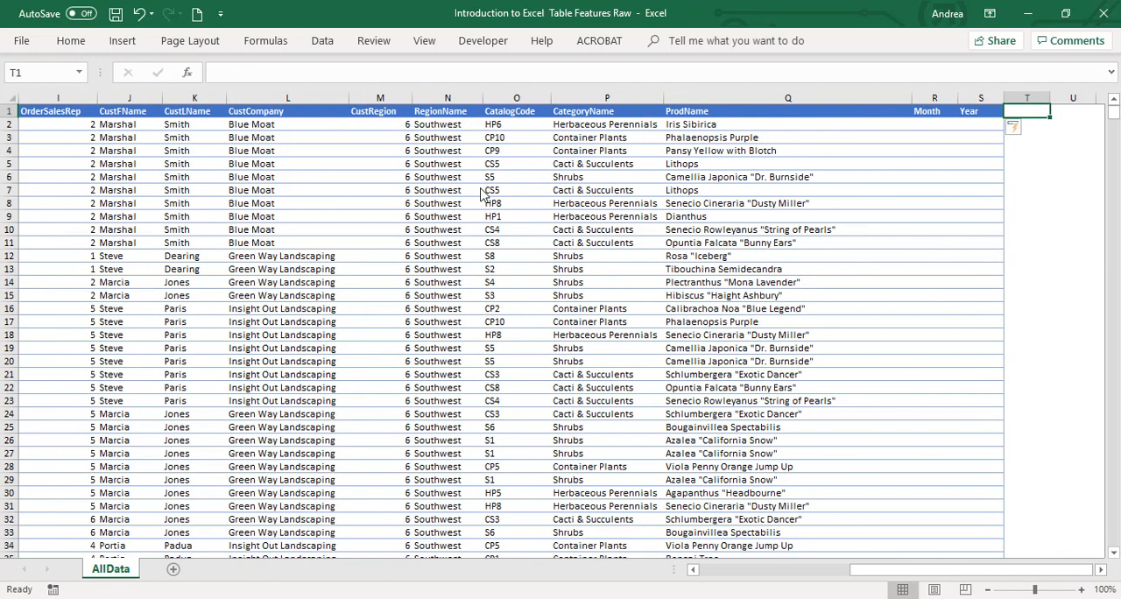
pyautogui.write('Day')
pyautogui.press('Return')
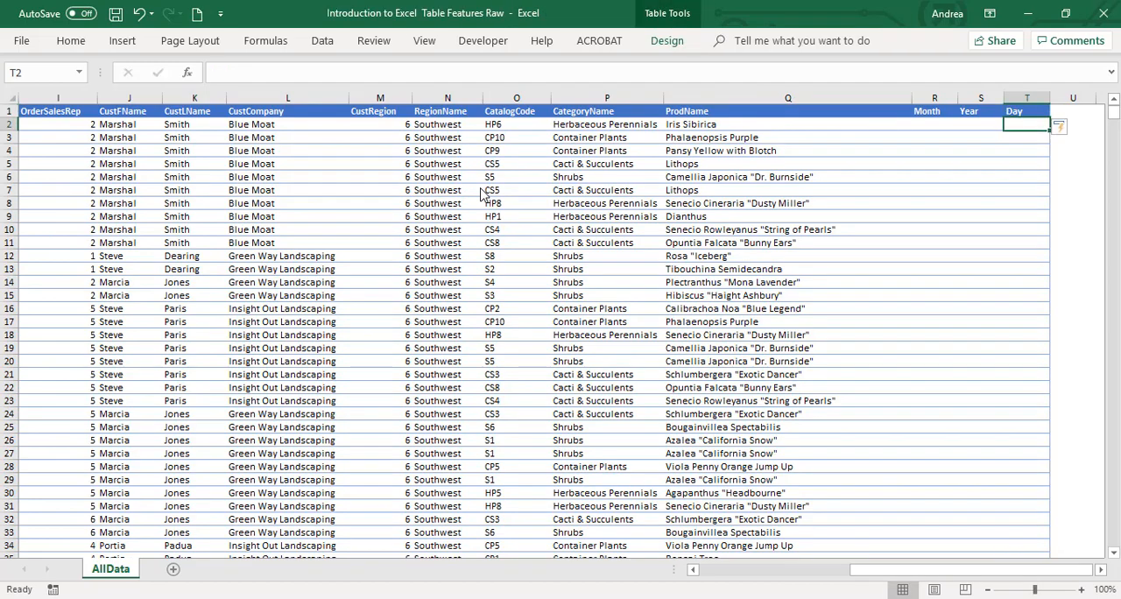
pyautogui.press('Left')
pyautogui.press('Left')
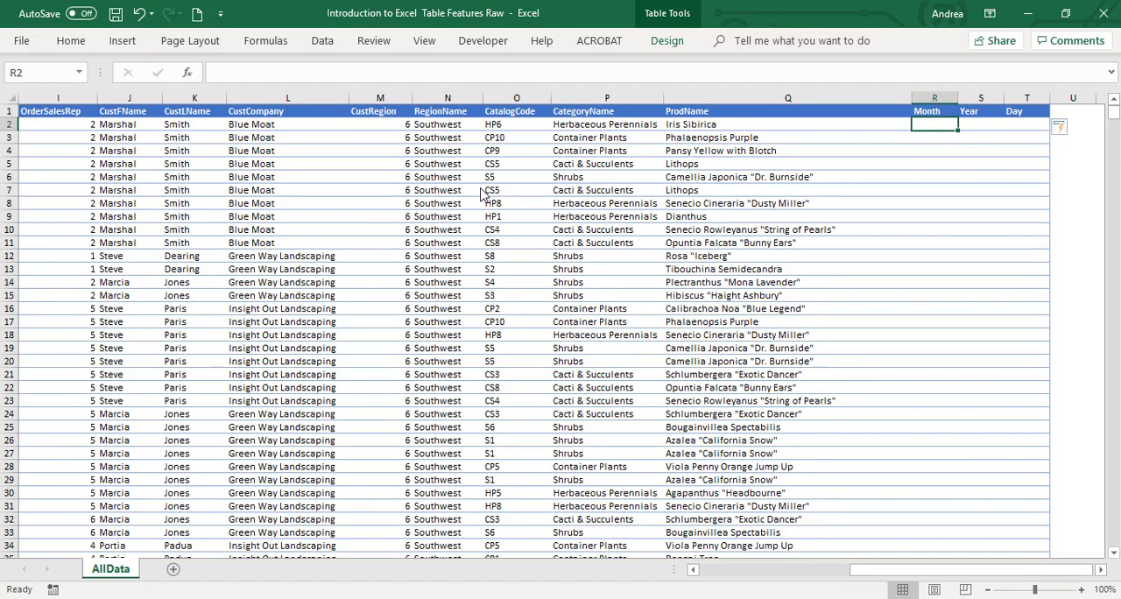
pyautogui.scroll(4, 501, 189)
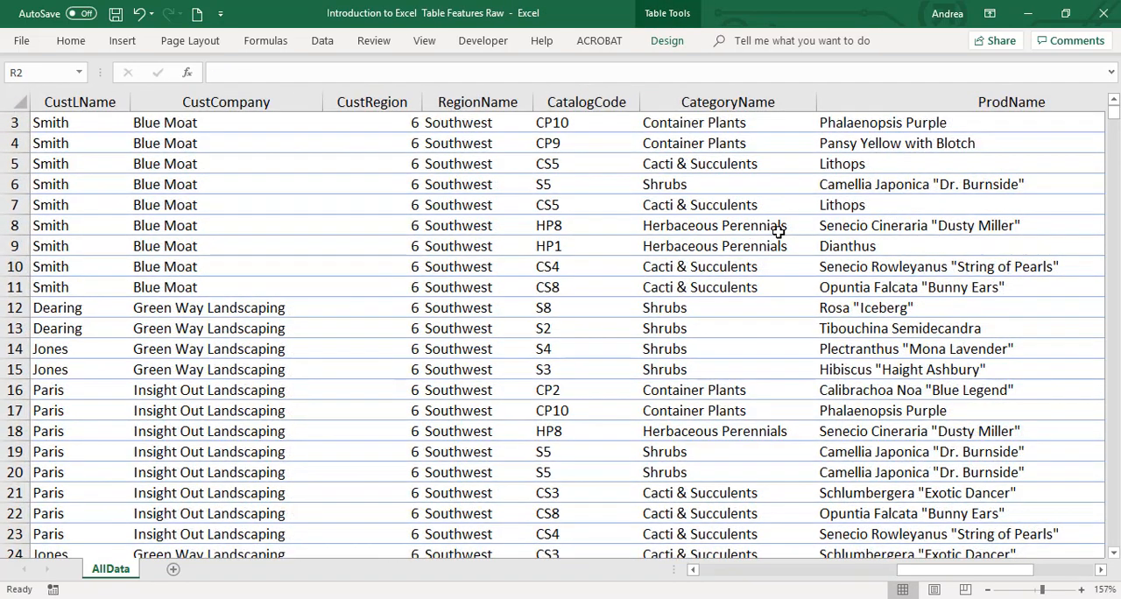
pyautogui.scroll(1, 778, 232)
pyautogui.moveTo(916, 571); pyautogui.dragTo(997, 579)
pyautogui.write('=t')
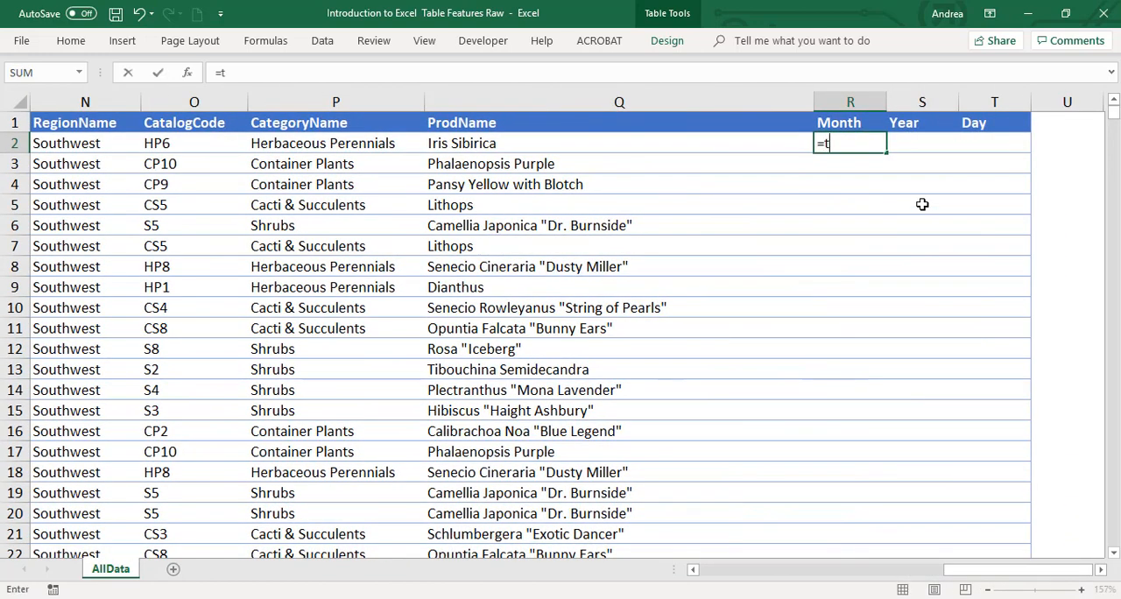
pyautogui.write('ext')
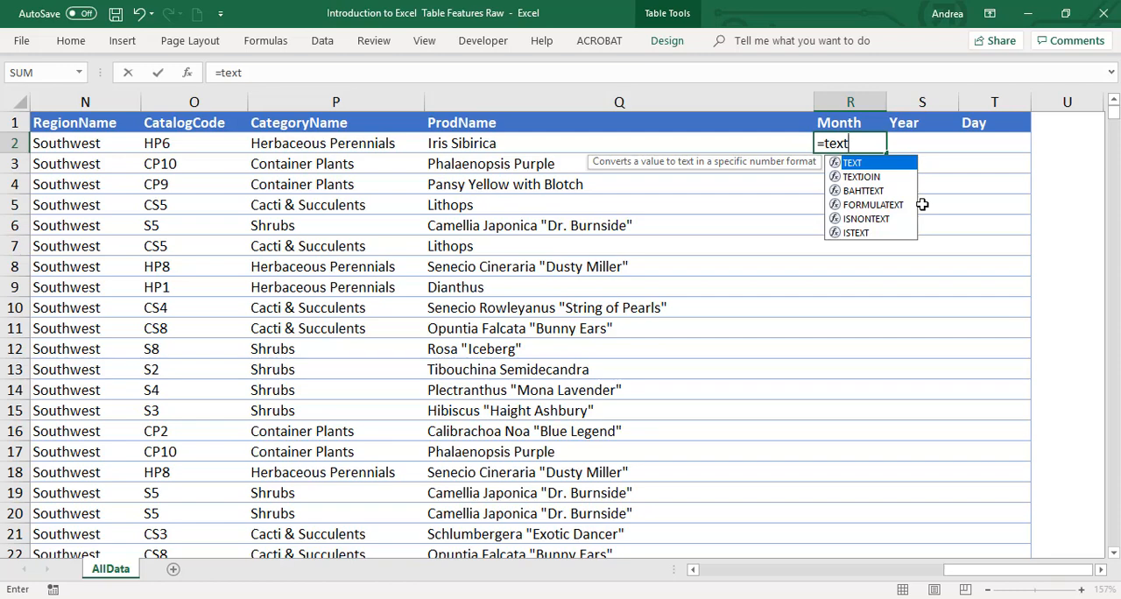
pyautogui.press('Escape')
# Format the whole OrderDate column as Date with the type *14/03/2012
pyautogui.press('Left')
pyautogui.press('Left')
pyautogui.press('Left')
pyautogui.press('Left')
pyautogui.press('Left')
pyautogui.press('Left')
pyautogui.press('Left')
pyautogui.press('Left')
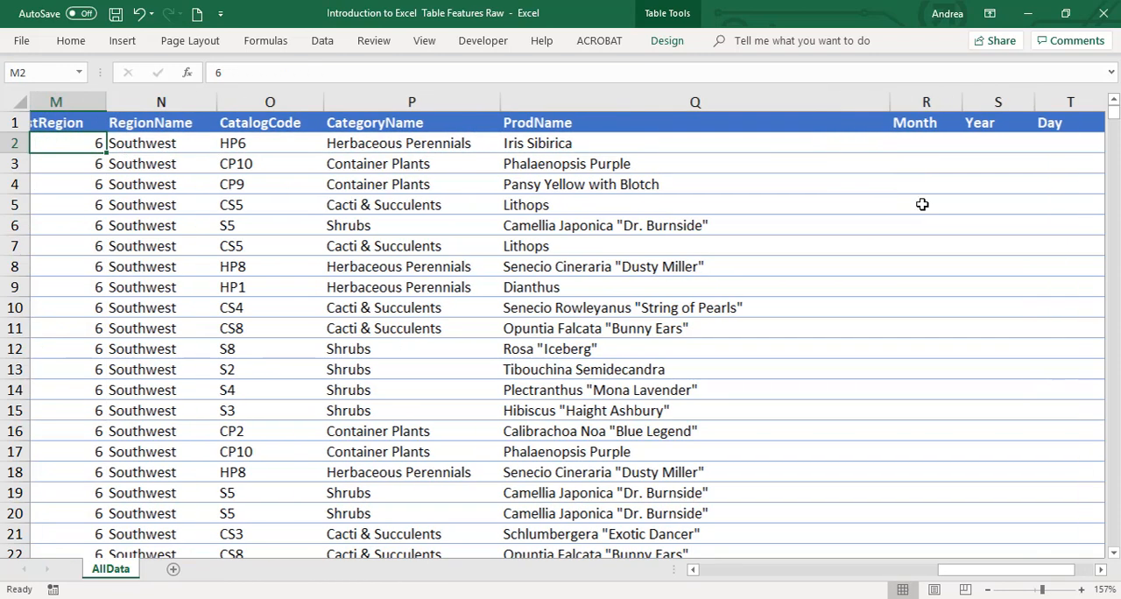
pyautogui.press('Left')
pyautogui.press('Left')
pyautogui.press('Left')
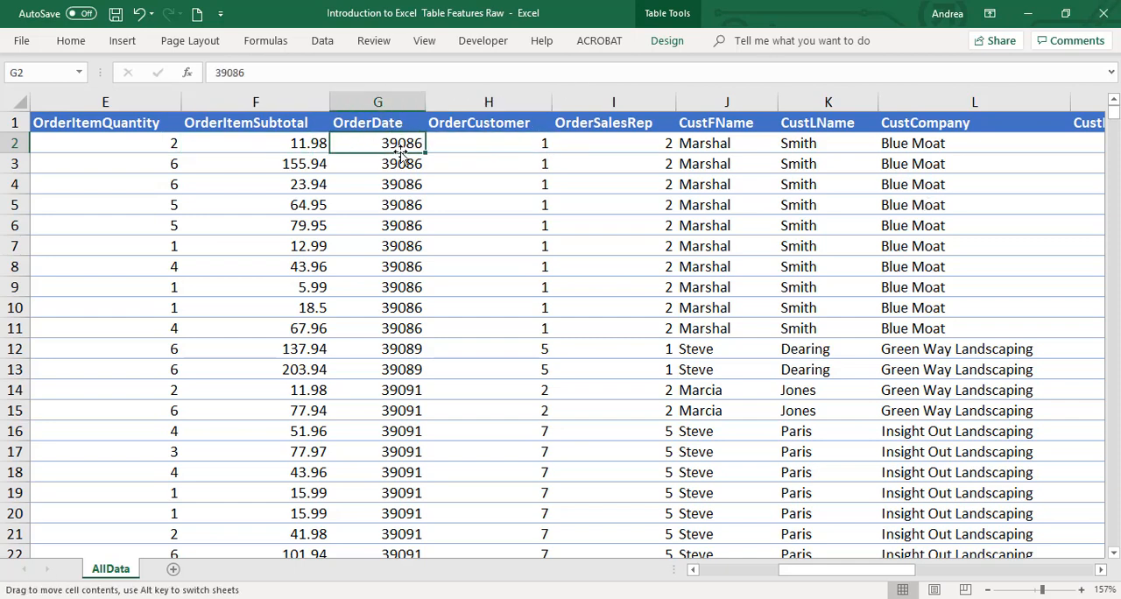
pyautogui.moveTo(399, 144); pyautogui.dragTo(394, 325)
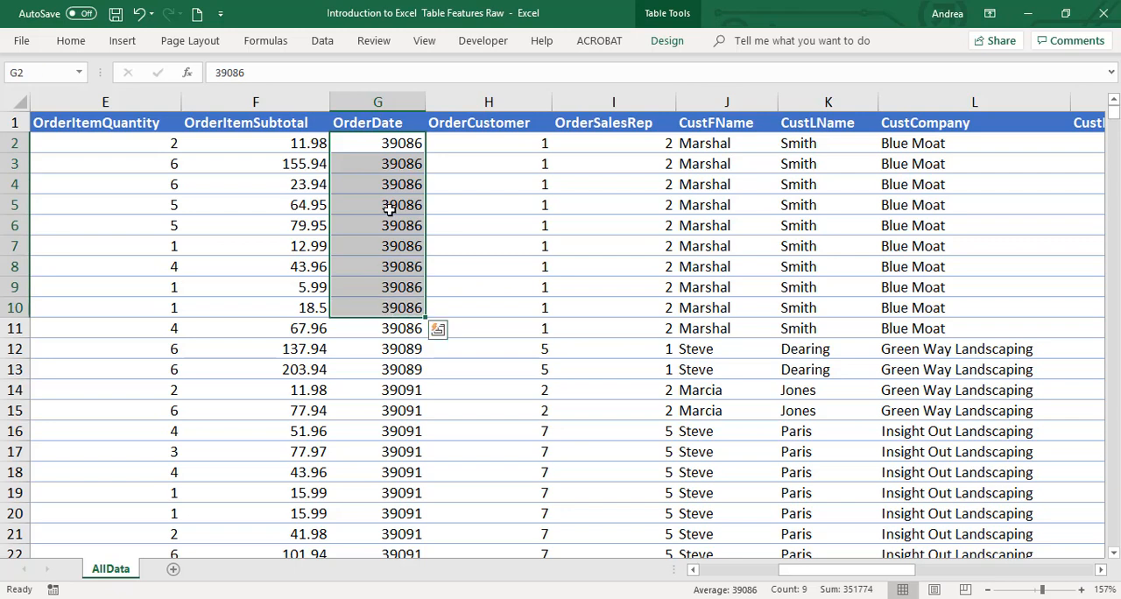
pyautogui.click(401, 145)
pyautogui.click(390, 102)
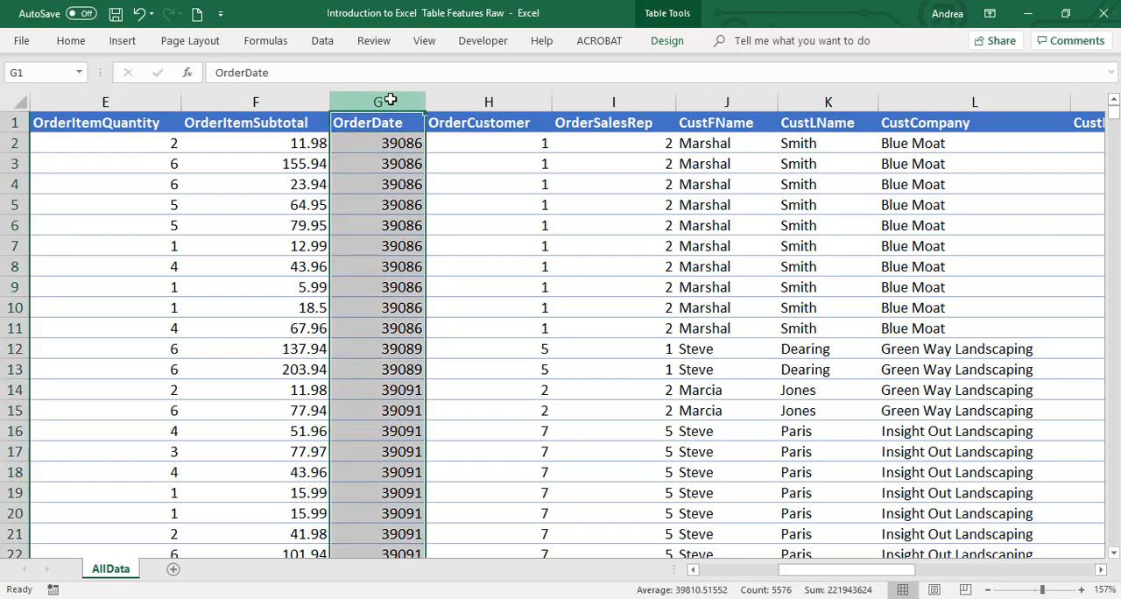
pyautogui.hotkey('ctrl', '1')
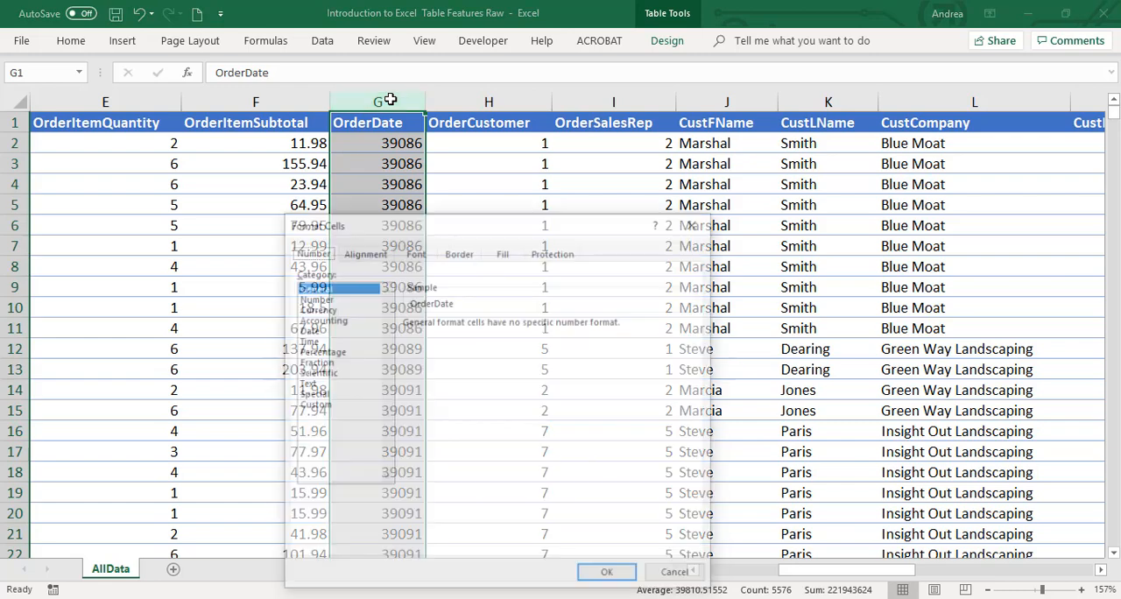
pyautogui.press('Escape')
pyautogui.rightClick(367, 178)
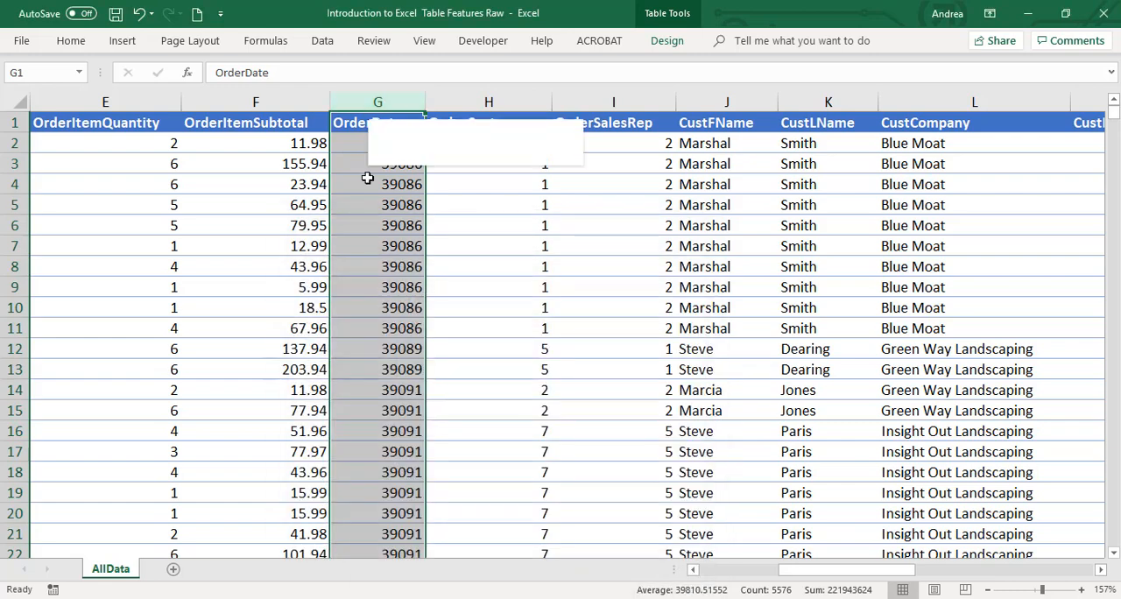
pyautogui.click(441, 362)
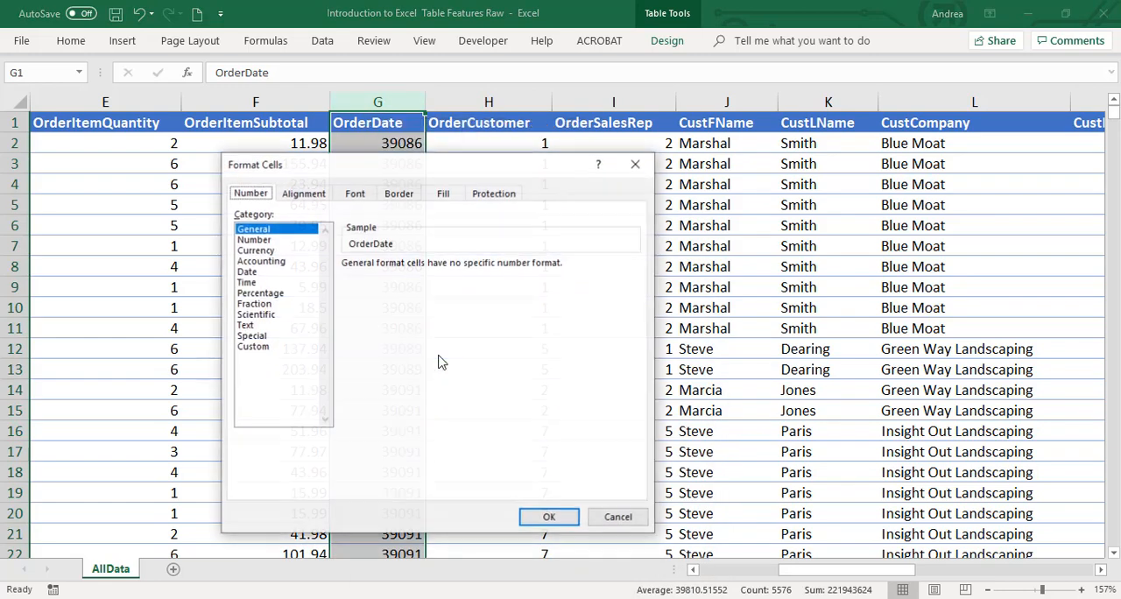
pyautogui.click(267, 274)
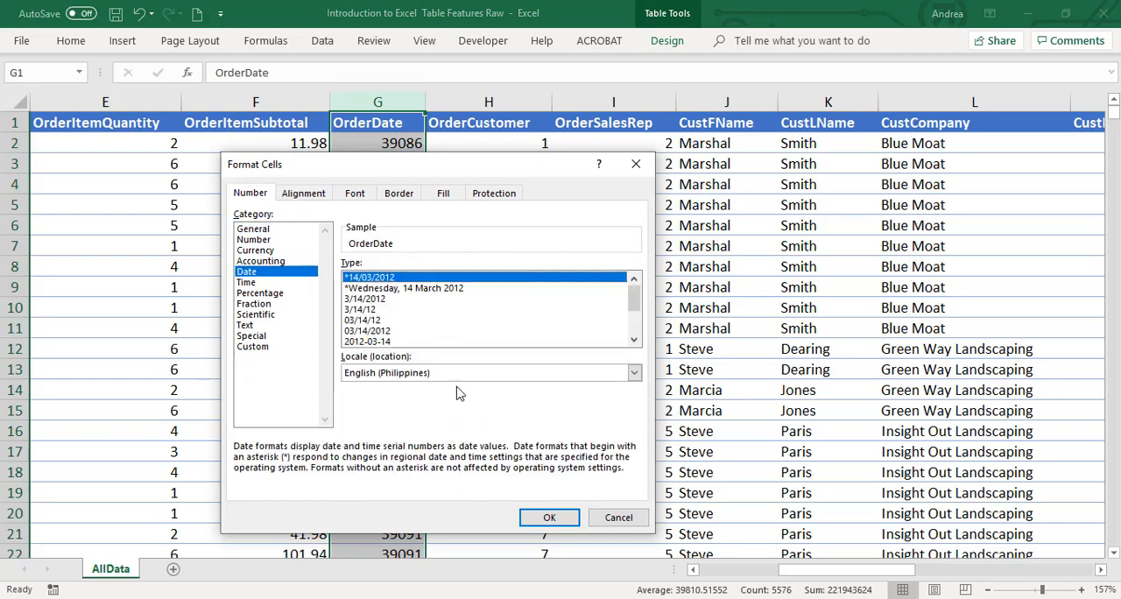
pyautogui.click(548, 517)
# Check the formatted dates down the OrderDate column
pyautogui.press('Down')
pyautogui.press('Down')
pyautogui.press('Down')
pyautogui.press('Down')
pyautogui.press('Down')
pyautogui.press('Down')
pyautogui.press('Down')
pyautogui.press('Down')
pyautogui.press('Down')
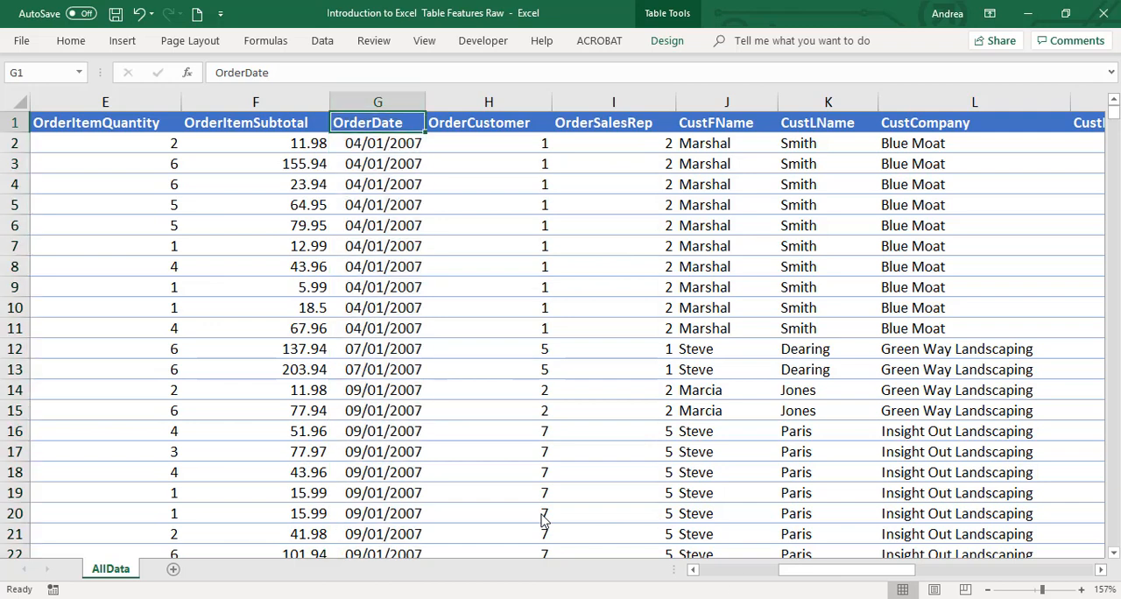
pyautogui.press('Up')
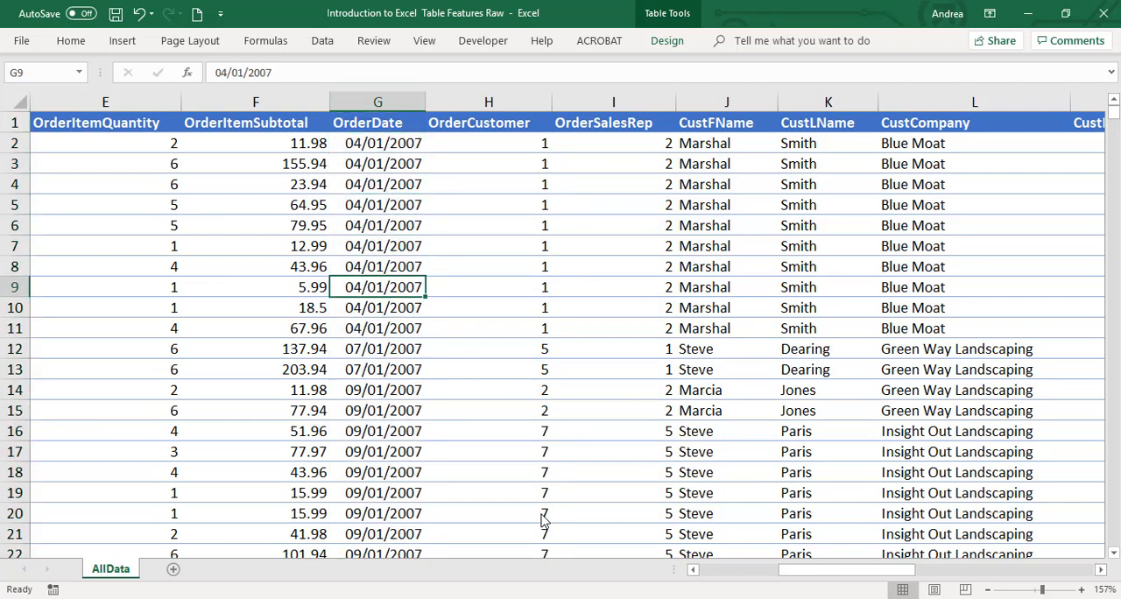
pyautogui.hotkey('ctrl', 'Up')
pyautogui.press('Down')
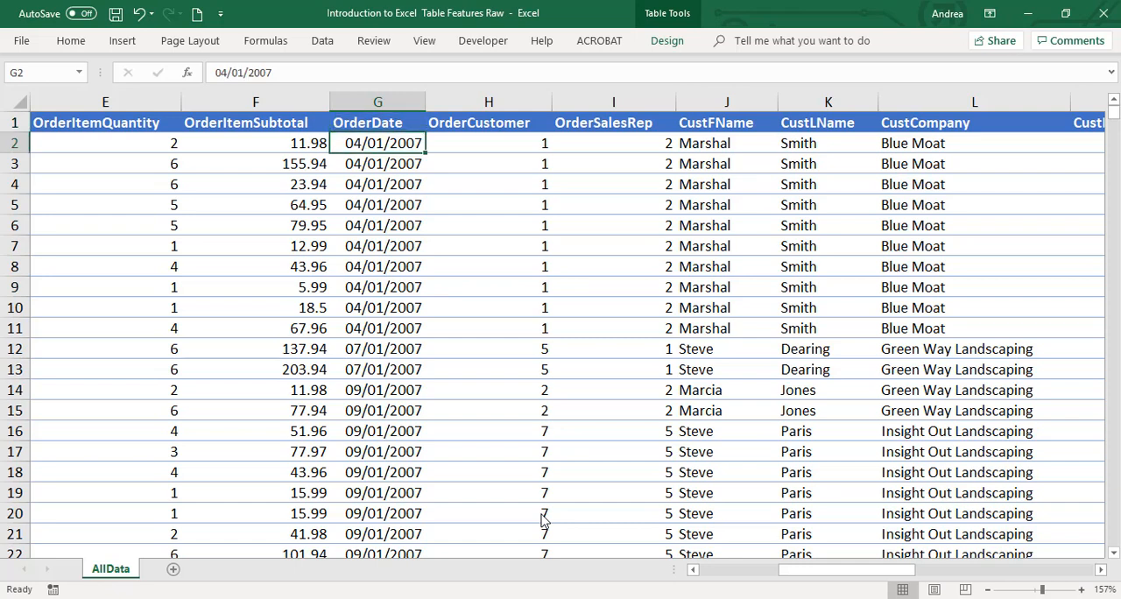
pyautogui.press('Up')
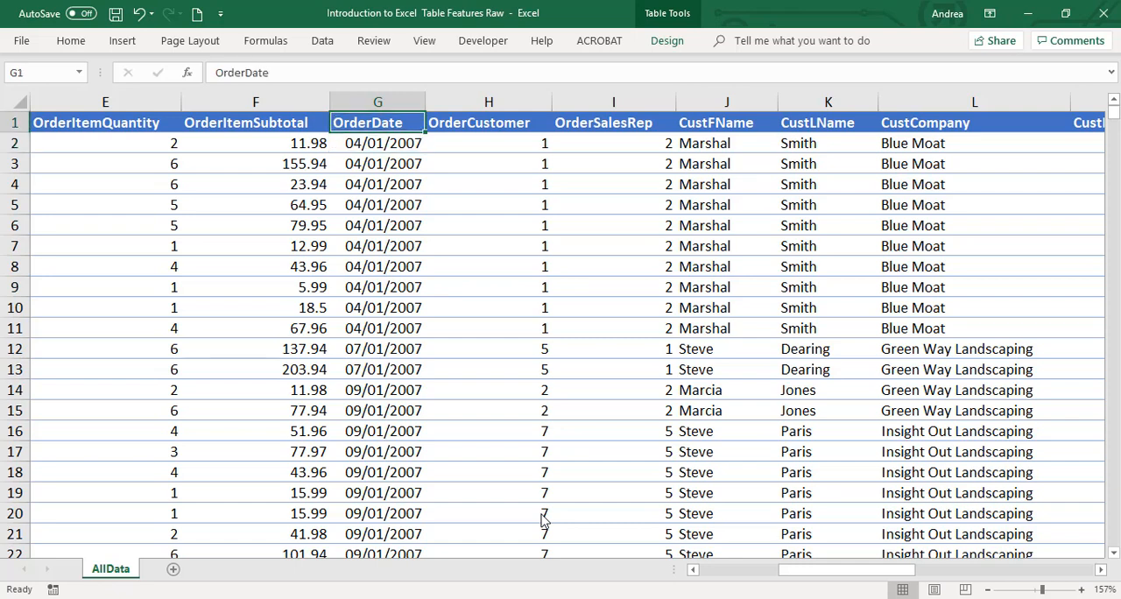
pyautogui.hotkey('ctrl', 'shift', 'Down')
pyautogui.hotkey('ctrl', 'shift', 'Up')
pyautogui.press('Down')
pyautogui.press('Up')
# Start a TEXT formula in cell R2 of the Month column, with the same row's OrderDate as its value
pyautogui.hotkey('ctrl', 'Right')
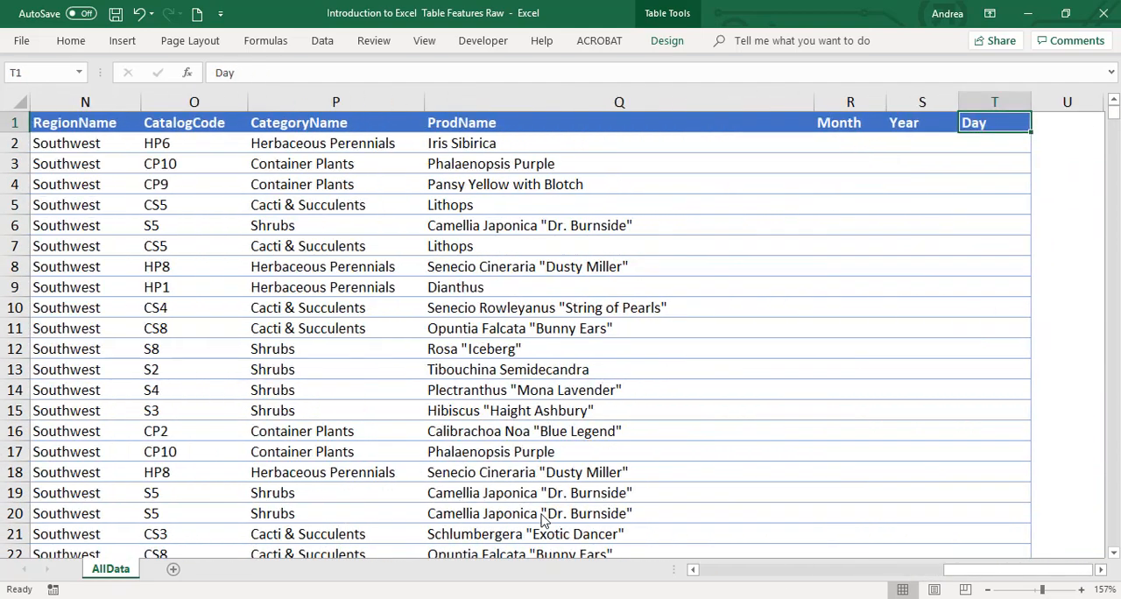
pyautogui.press('Down')
pyautogui.press('Left')
pyautogui.press('Left')
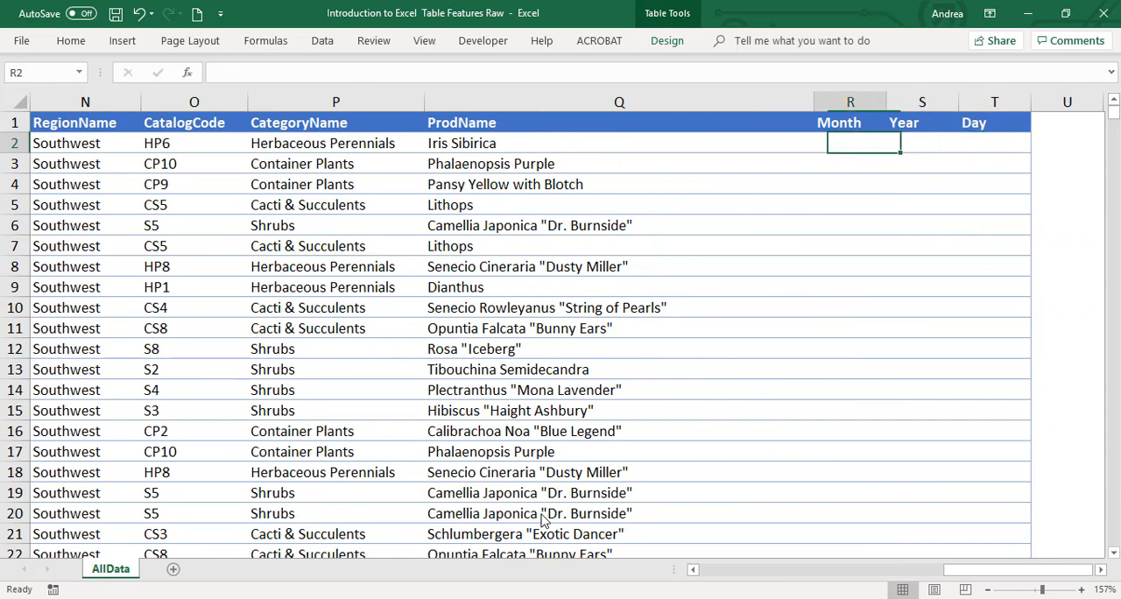
pyautogui.write('=text')
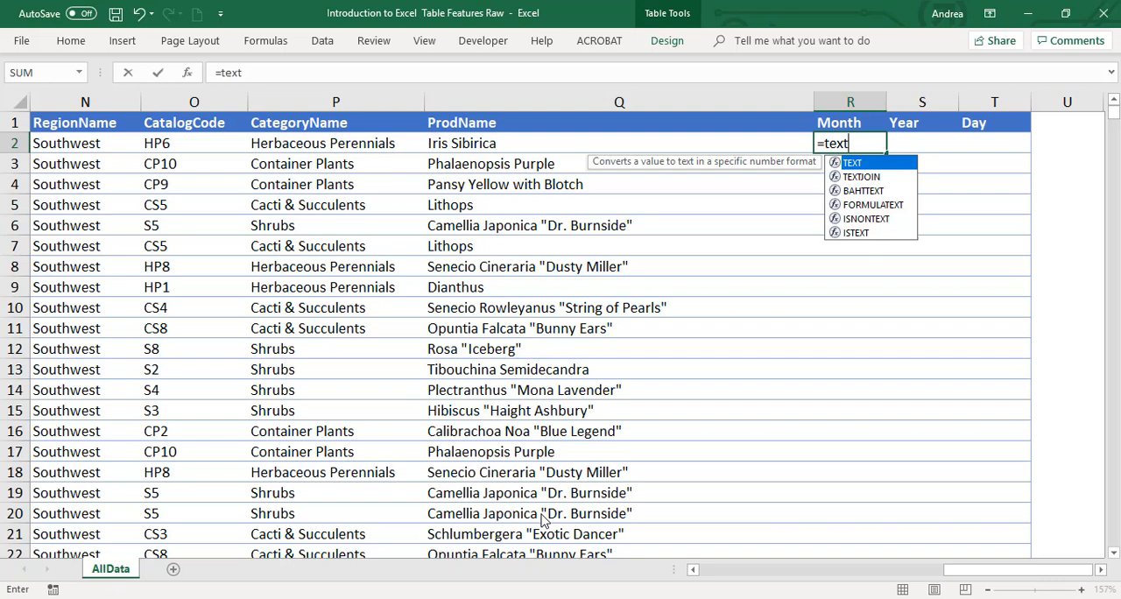
pyautogui.write('(')
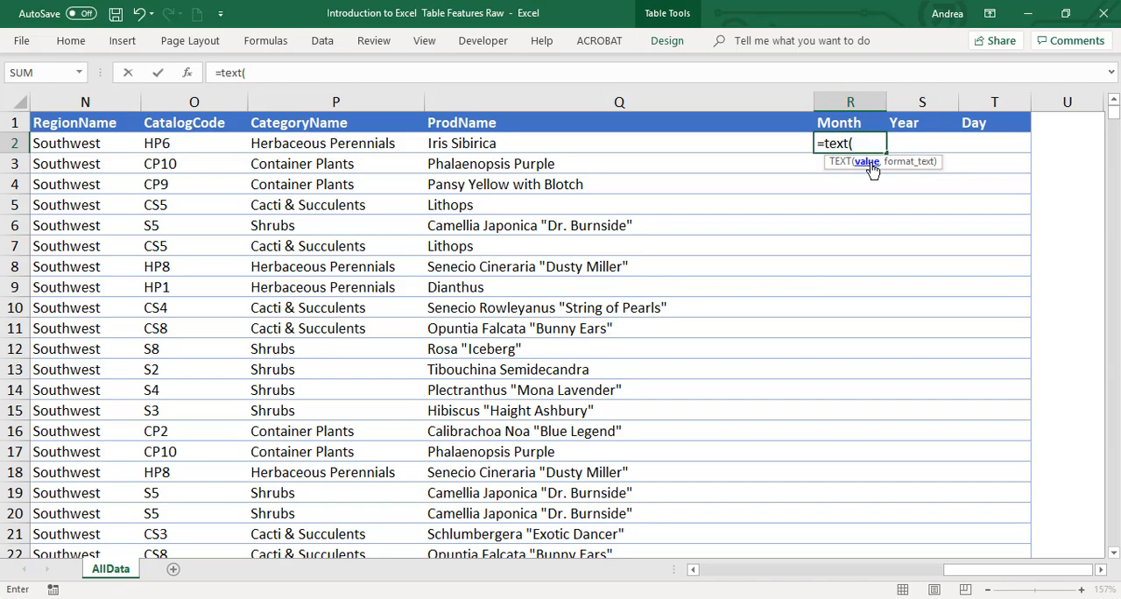
pyautogui.press('Left')
pyautogui.press('Left')
pyautogui.press('Left')
pyautogui.press('Left')
pyautogui.press('Left')
pyautogui.press('Left')
pyautogui.press('Left')
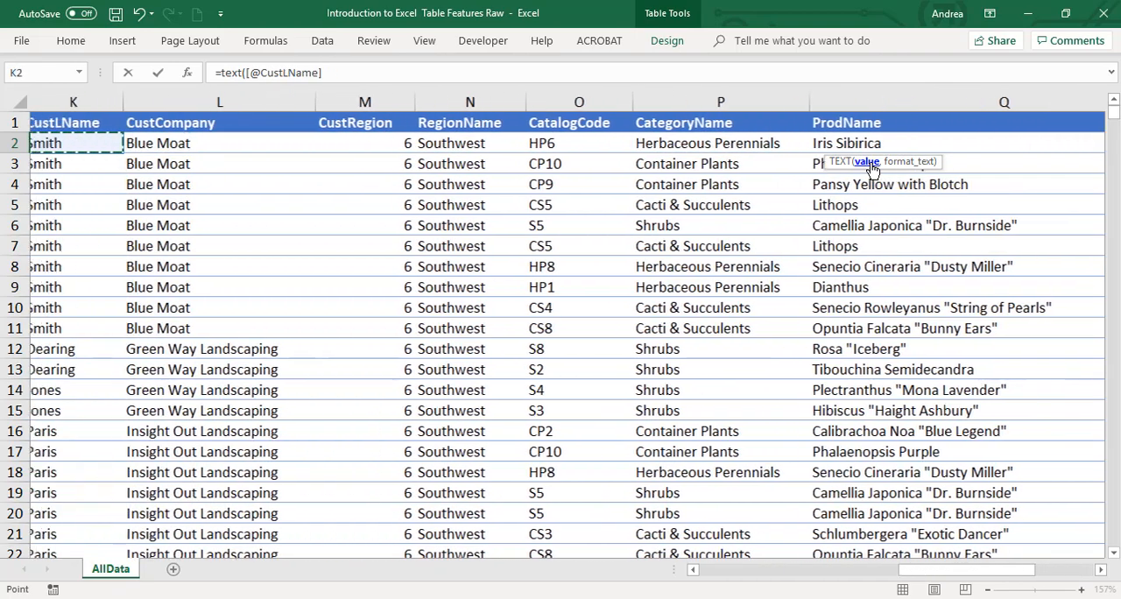
pyautogui.press('Left')
pyautogui.press('Left')
pyautogui.press('Left')
pyautogui.press('Left')
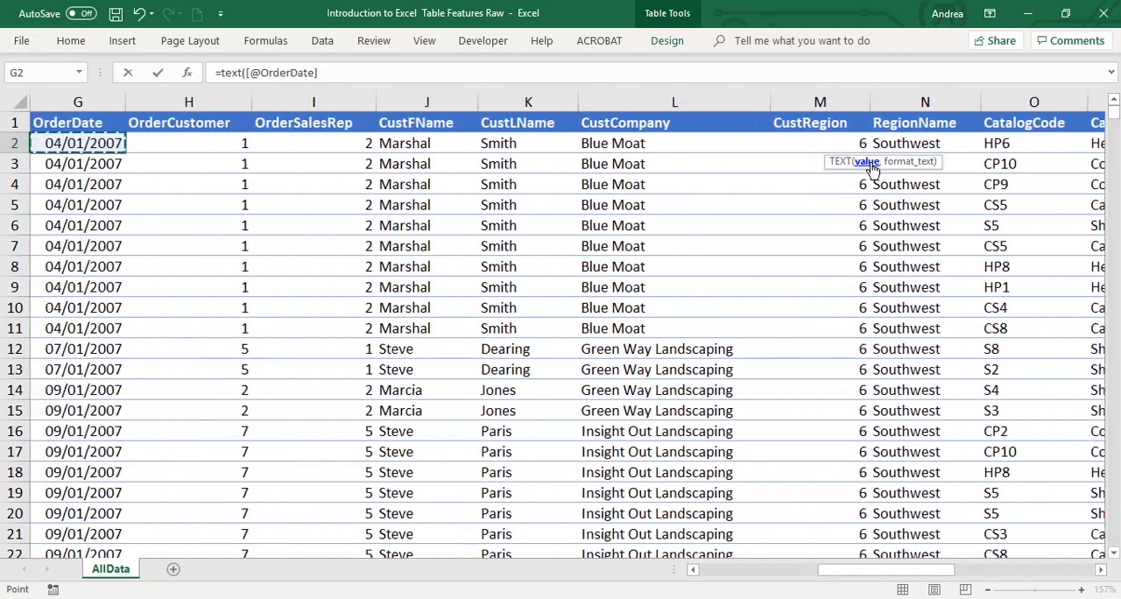
pyautogui.press('Left')
pyautogui.press('Right')
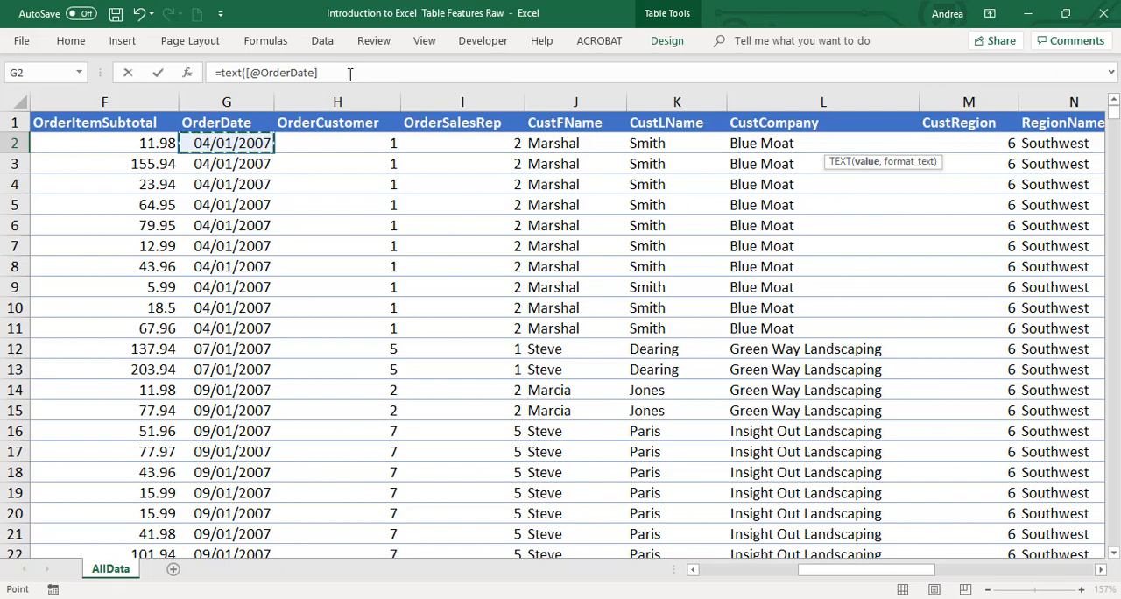
pyautogui.moveTo(350, 74); pyautogui.dragTo(214, 73)
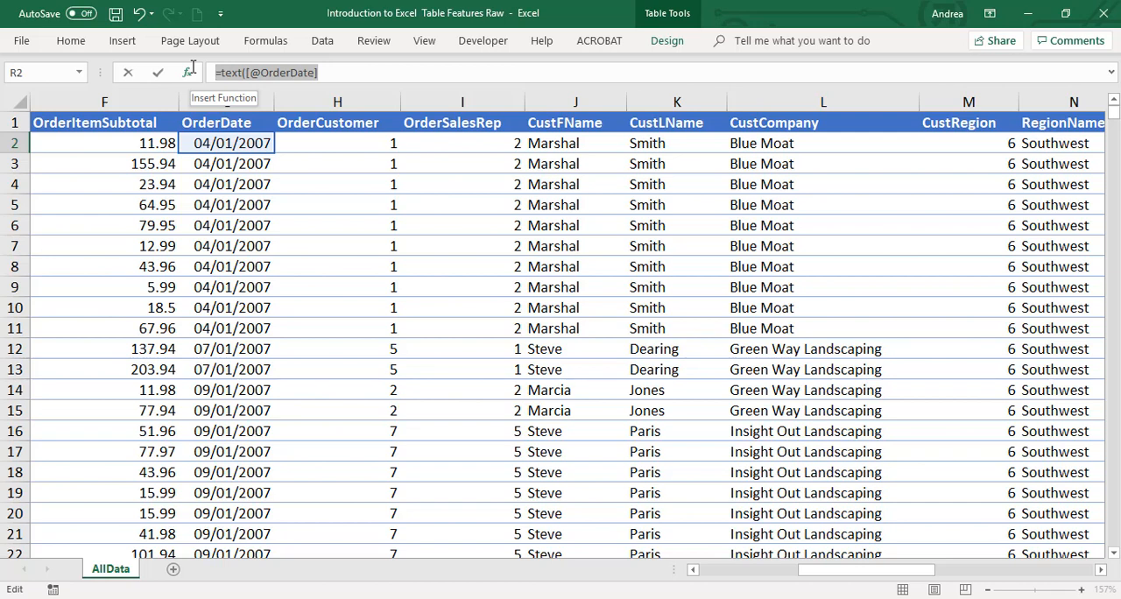
pyautogui.click(343, 73)
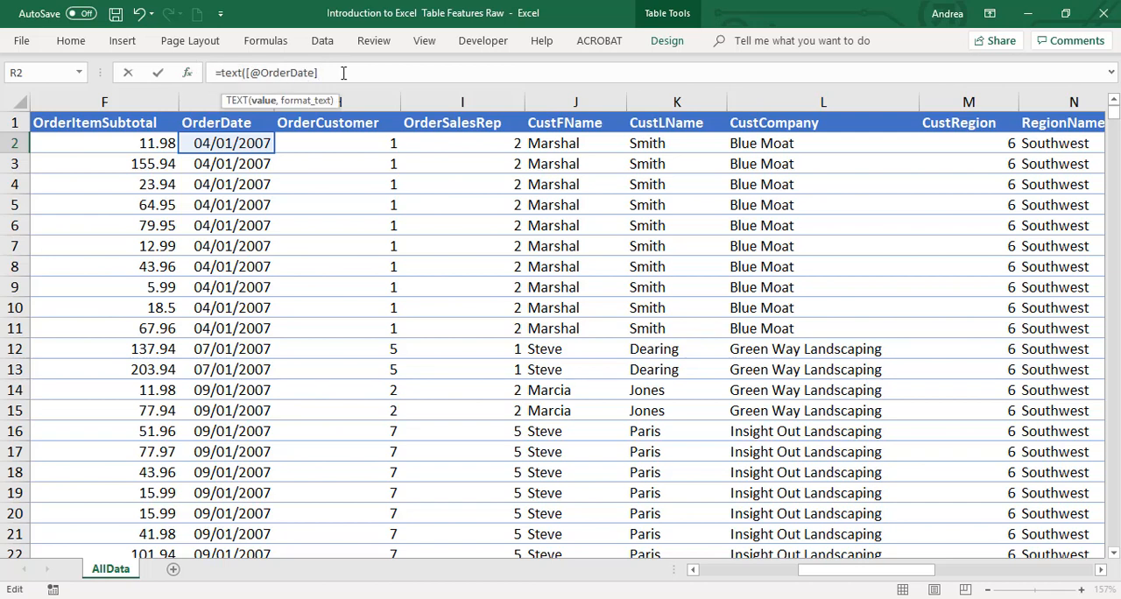
pyautogui.moveTo(342, 73); pyautogui.dragTo(239, 73)
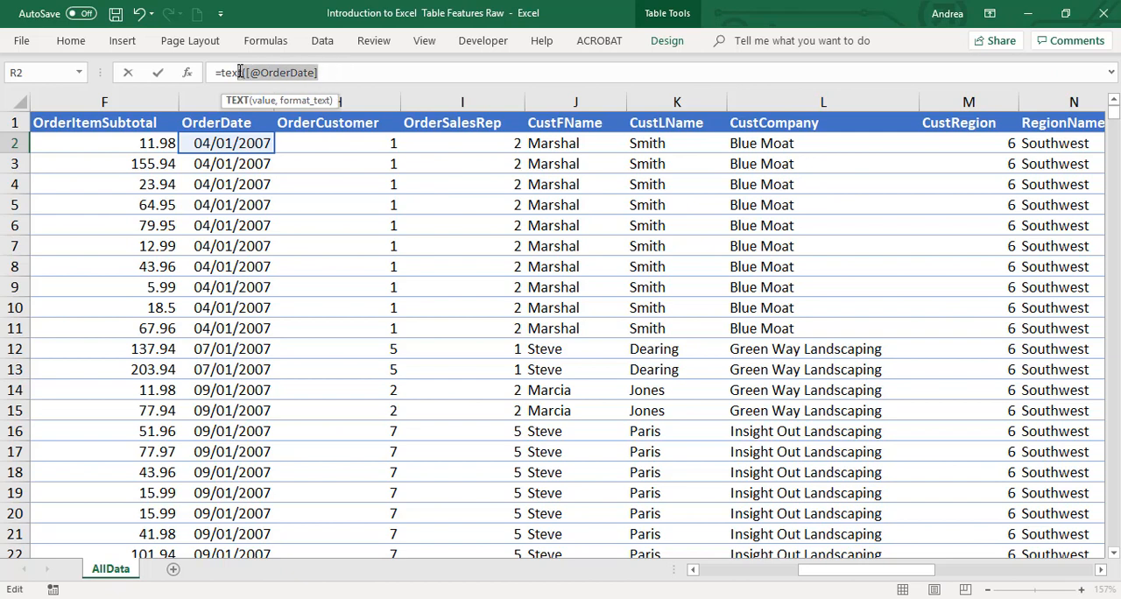
pyautogui.write('(')
pyautogui.click(330, 73)
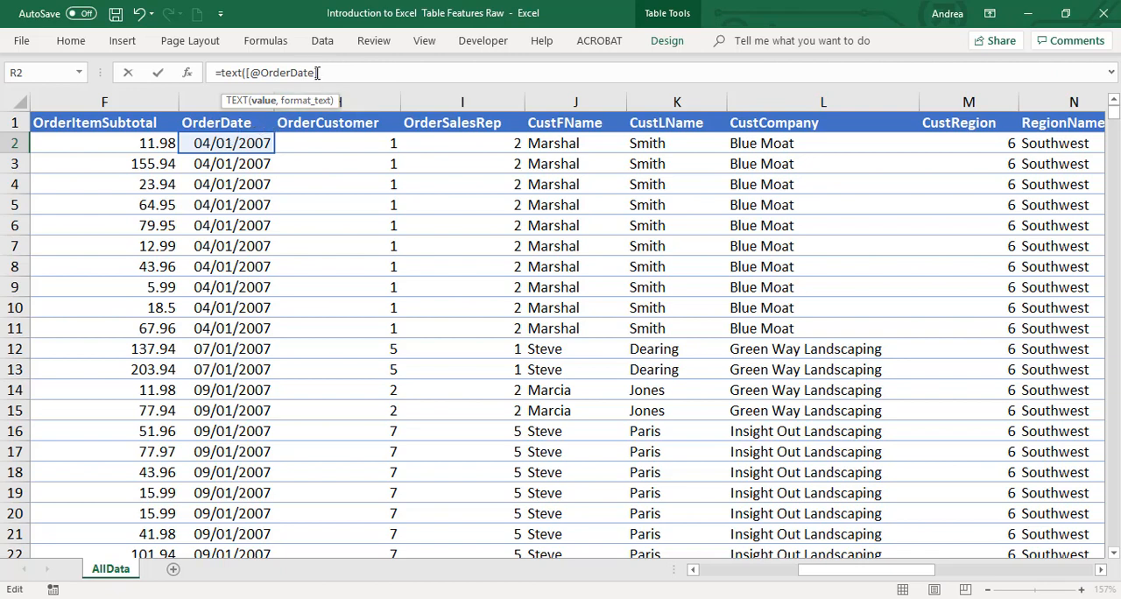
pyautogui.moveTo(317, 73); pyautogui.dragTo(250, 72)
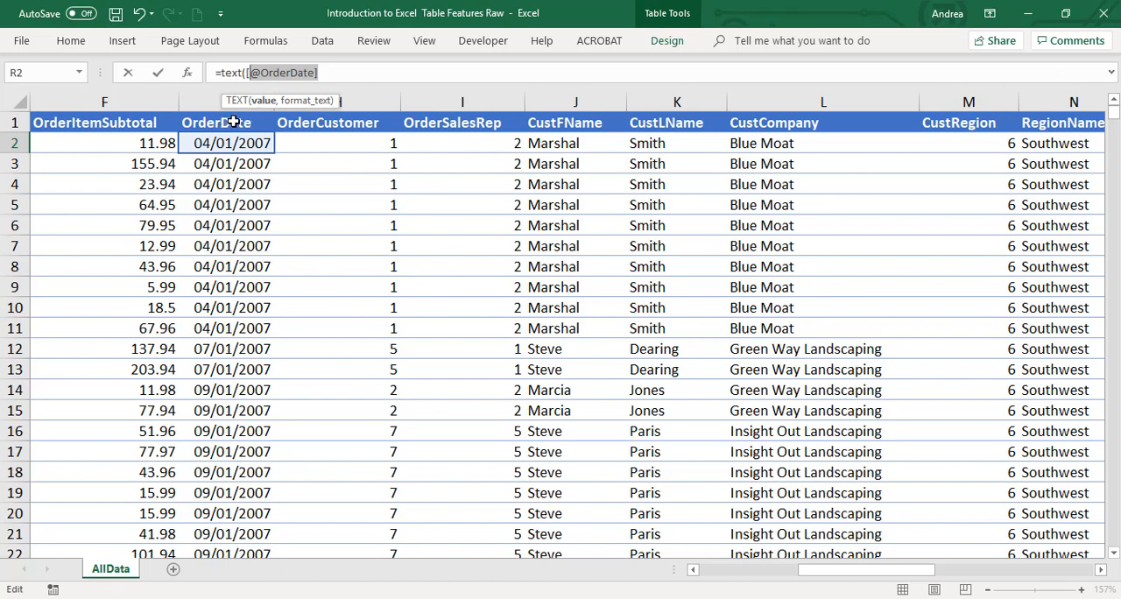
pyautogui.click(337, 72)
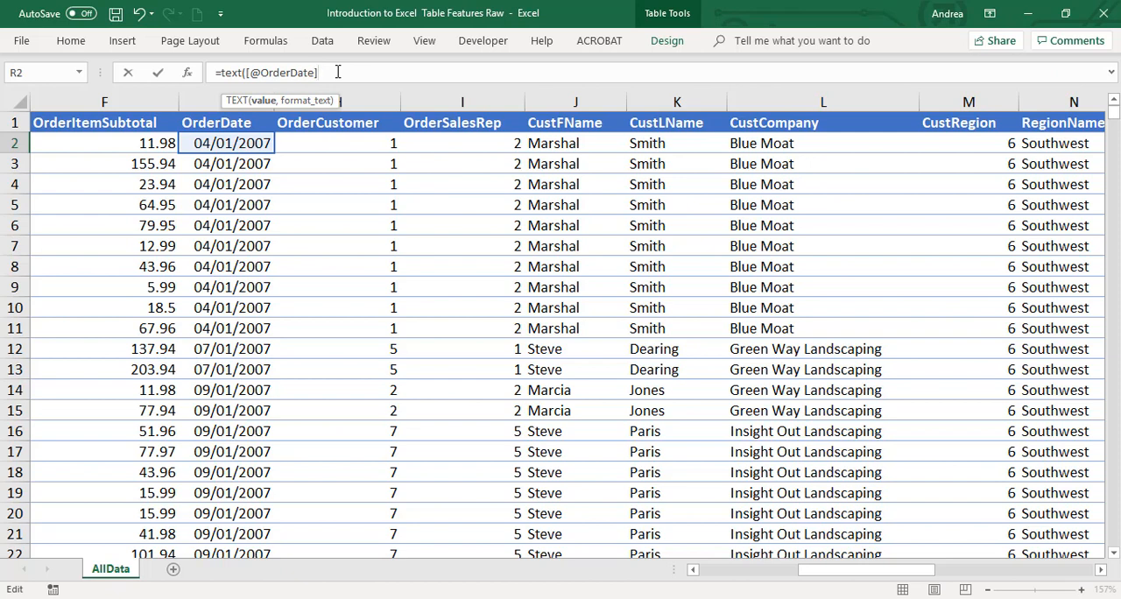
pyautogui.moveTo(337, 71); pyautogui.dragTo(255, 74)
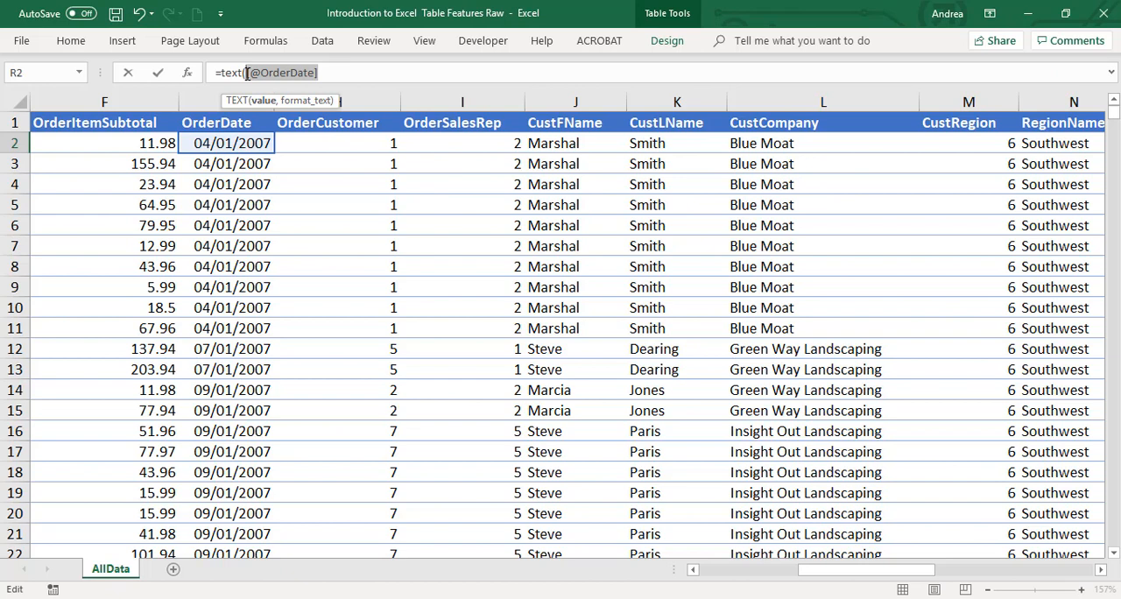
pyautogui.click(322, 71)
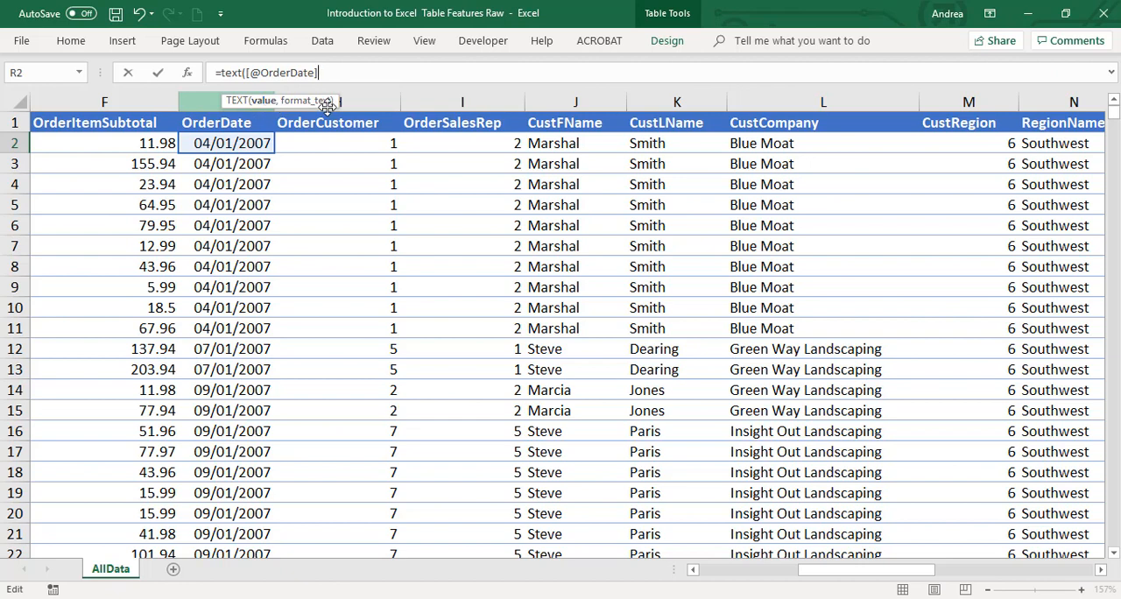
pyautogui.moveTo(321, 72); pyautogui.dragTo(246, 73)
pyautogui.click(324, 74)
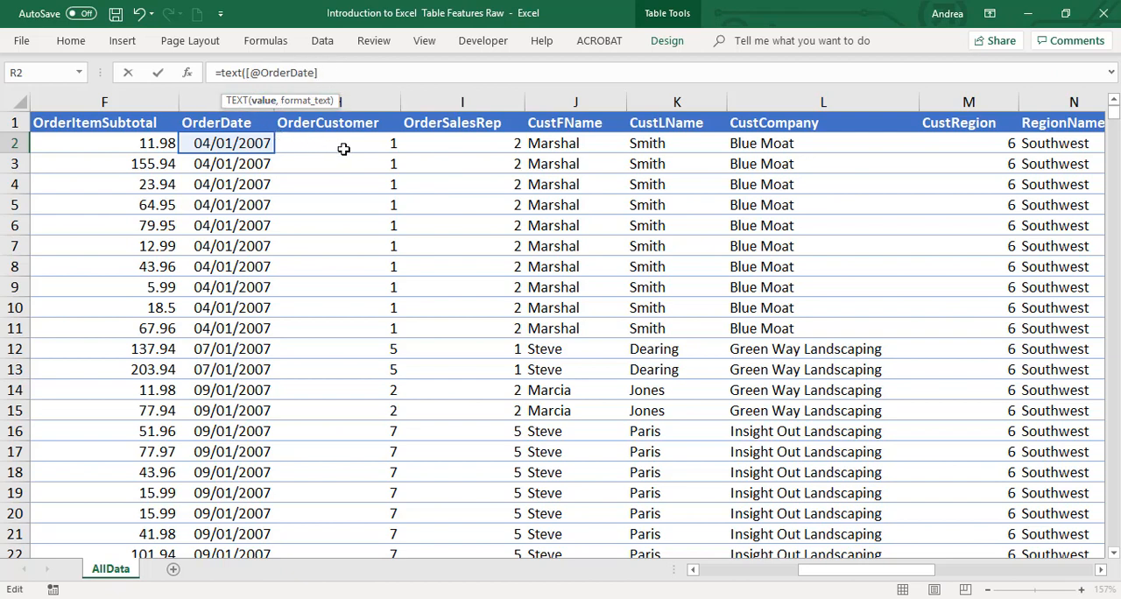
# Try to enter the Month formula with only its value argument
pyautogui.press('Return')
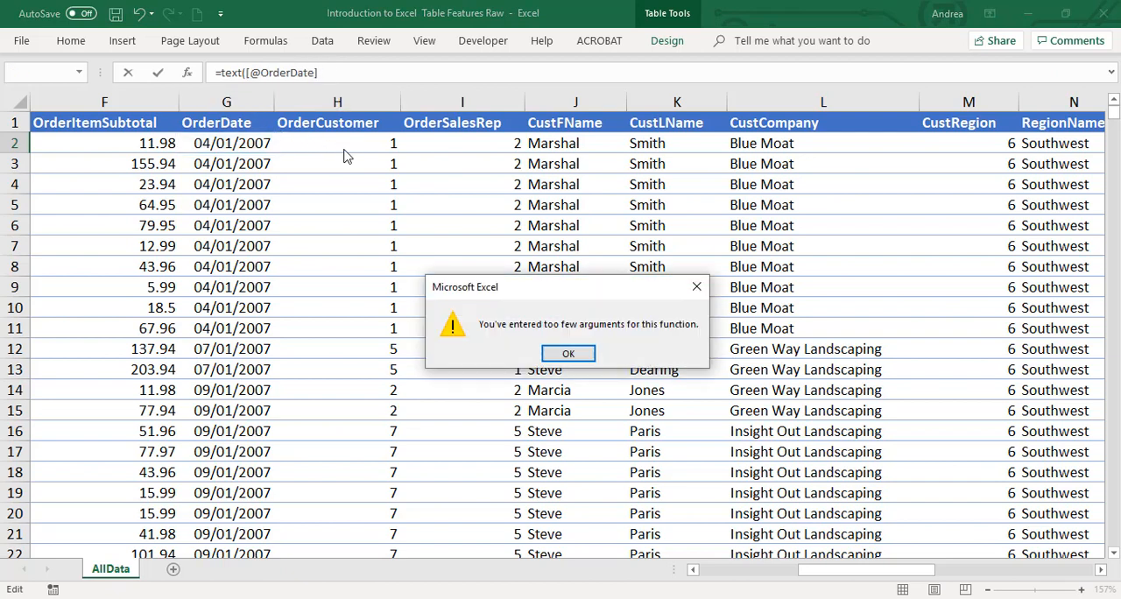
pyautogui.click(568, 353)
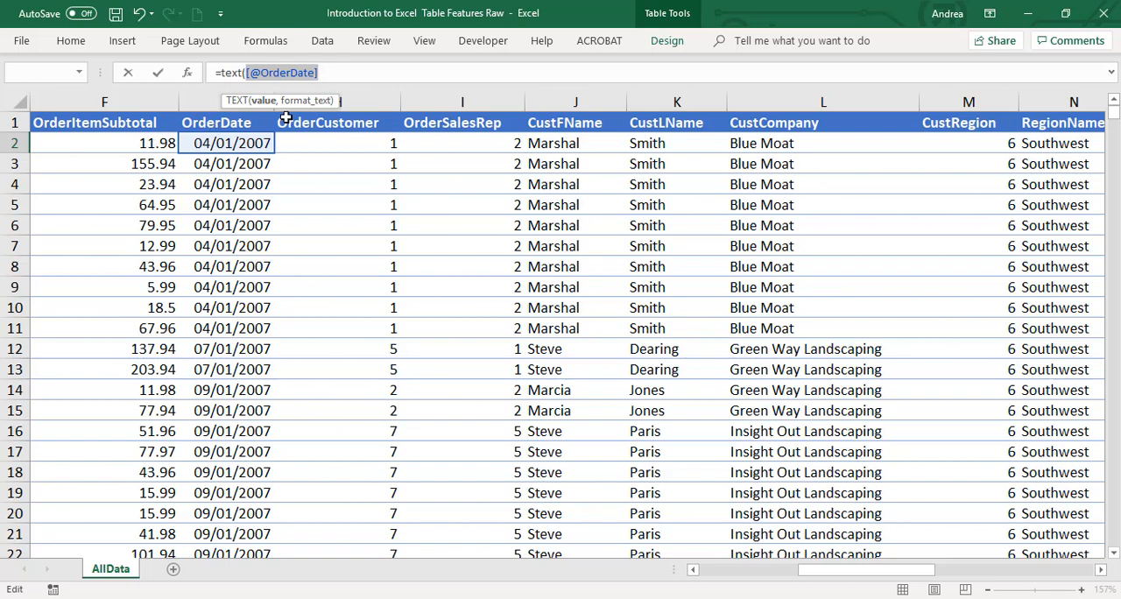
pyautogui.click(332, 72)
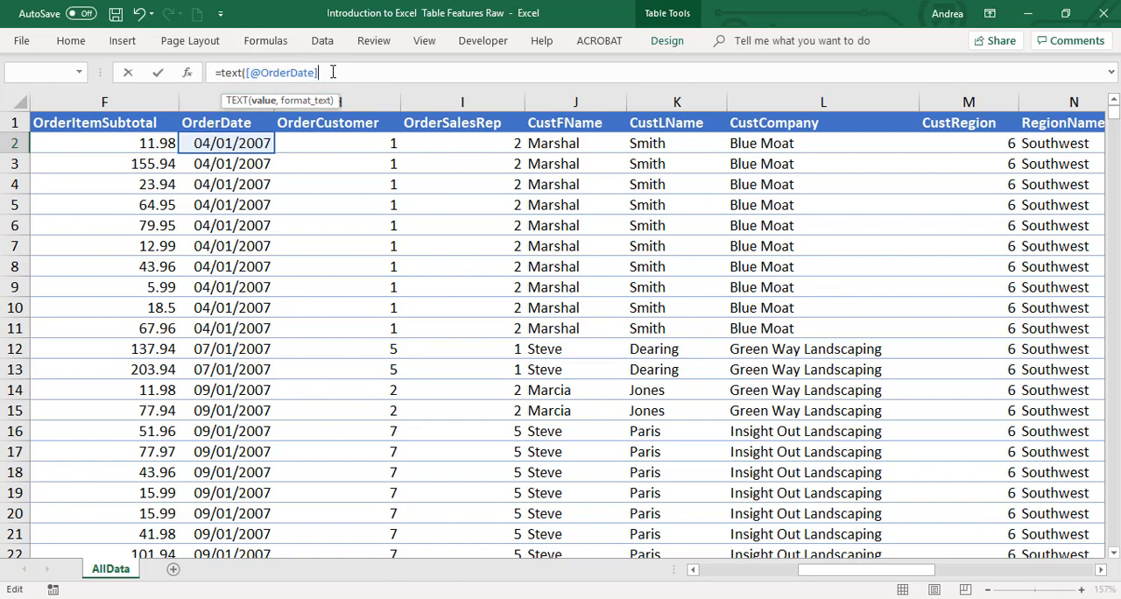
# Delete the formula's value argument and pick the OrderDate cell G2 again as its value
pyautogui.press('BackSpace')
pyautogui.press('BackSpace')
pyautogui.press('BackSpace')
pyautogui.press('BackSpace')
pyautogui.press('BackSpace')
pyautogui.press('BackSpace')
pyautogui.press('BackSpace')
pyautogui.press('BackSpace')
pyautogui.press('BackSpace')
pyautogui.press('BackSpace')
pyautogui.press('BackSpace')
pyautogui.press('BackSpace')
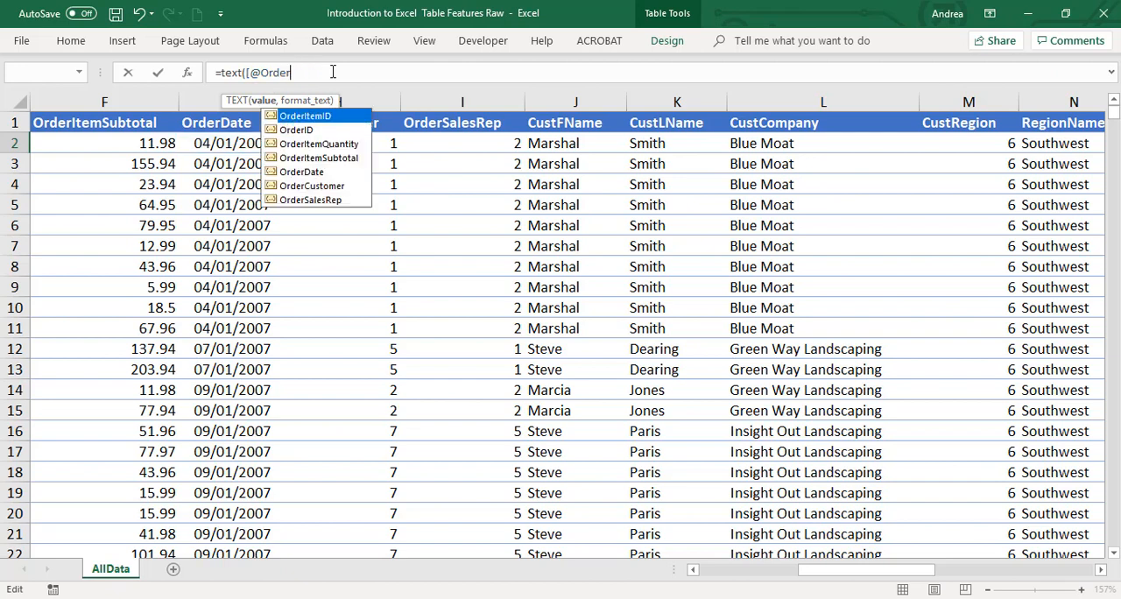
pyautogui.click(238, 145)
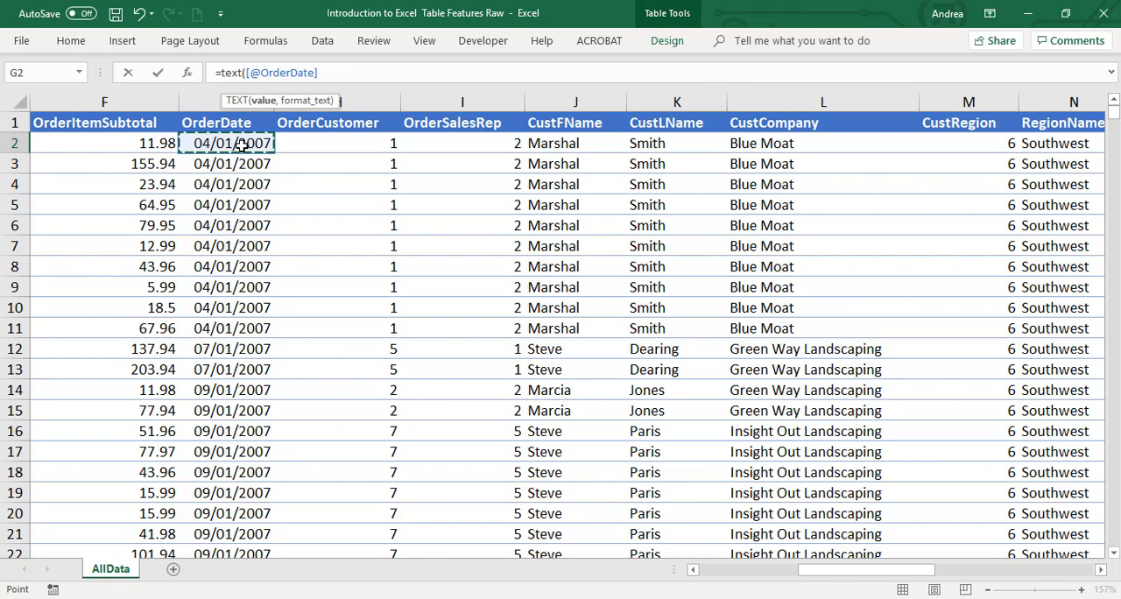
pyautogui.press('Left')
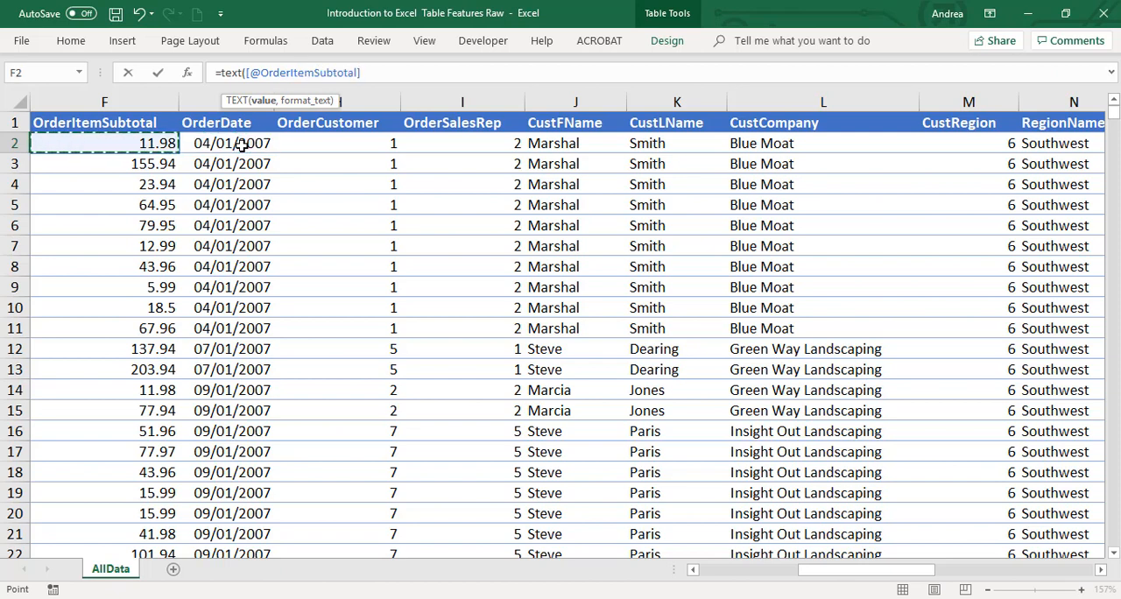
pyautogui.press('Right')
pyautogui.press('Right')
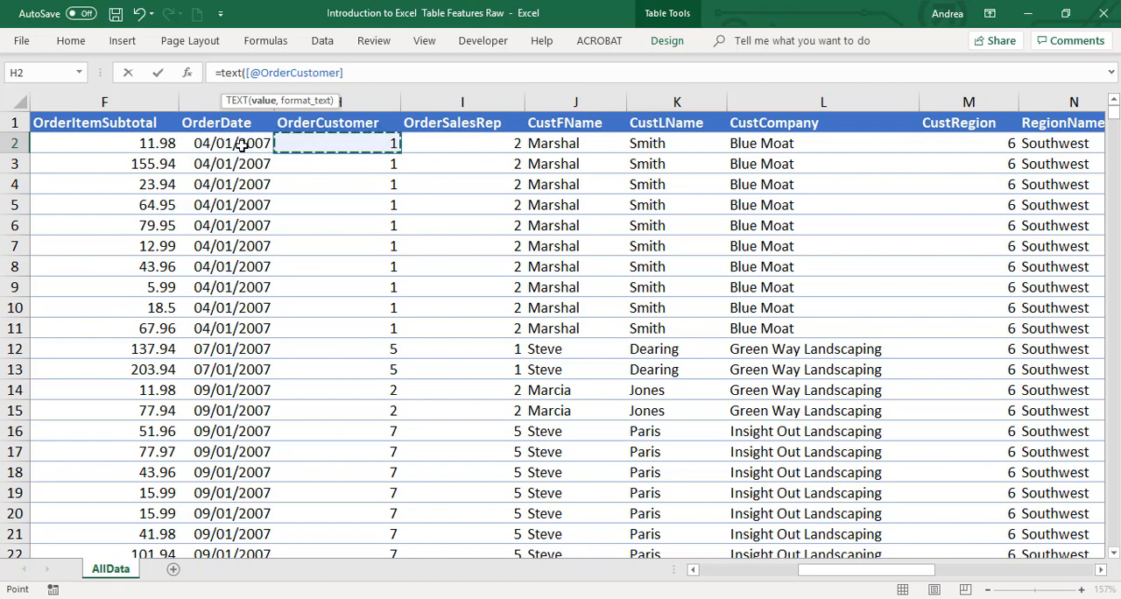
pyautogui.press('Left')
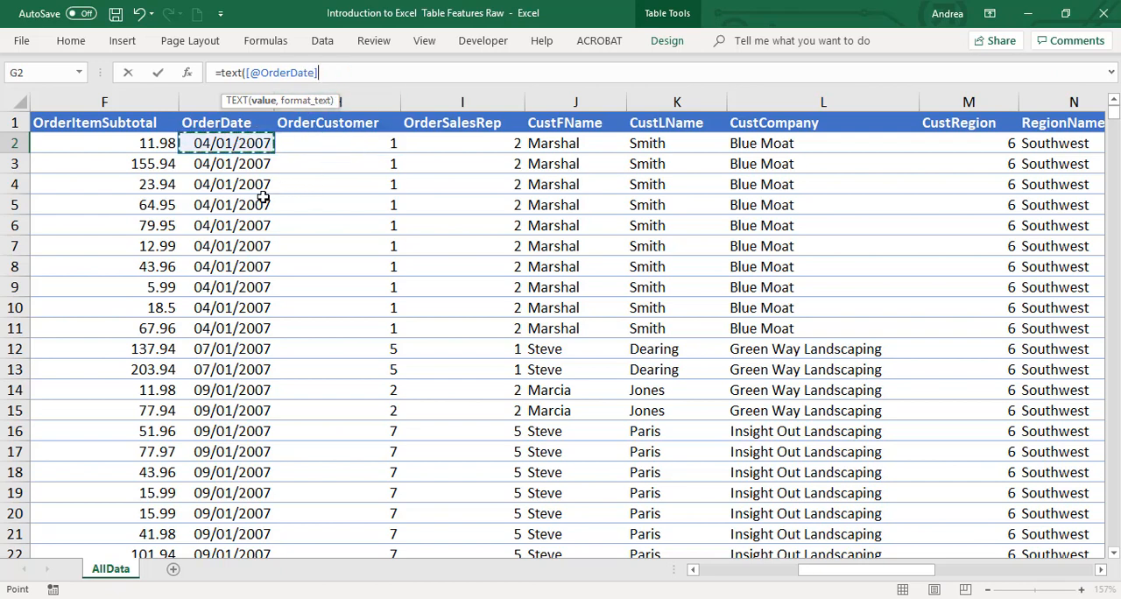
# Complete the Month formula with the format code "mmmm" and enter it for the whole column
pyautogui.write(',')
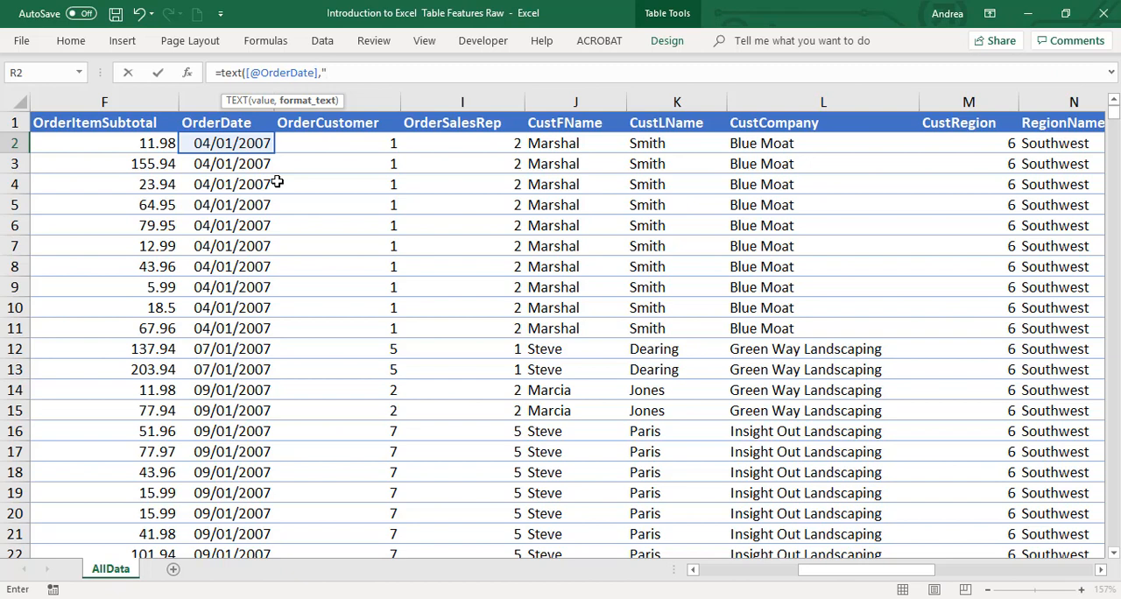
pyautogui.write('mmmm')
pyautogui.write('")')
pyautogui.press('Return')
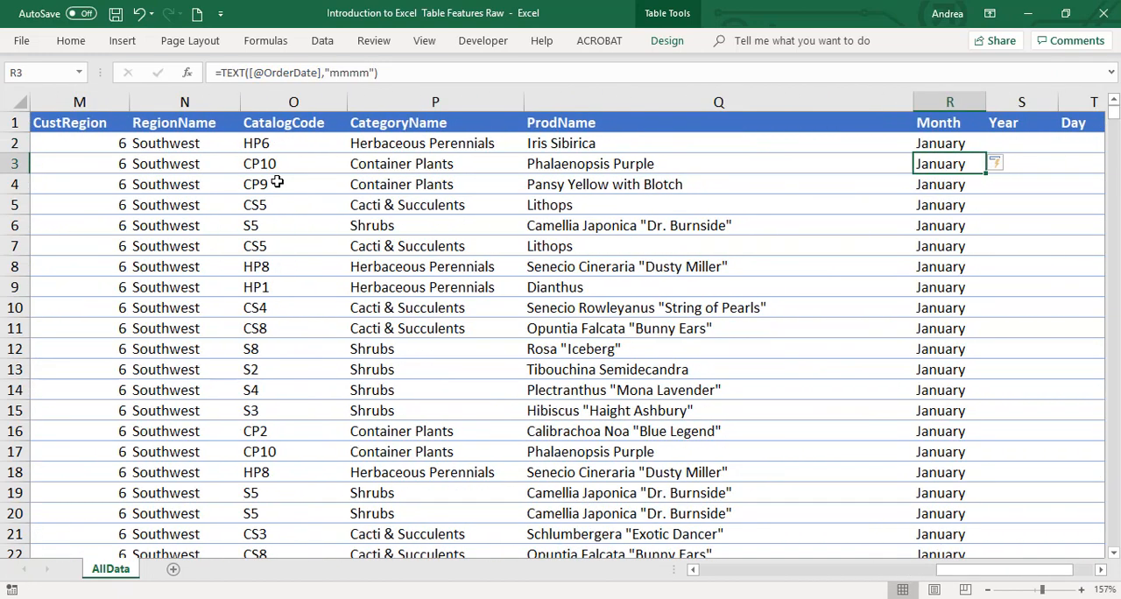
pyautogui.press('Up')
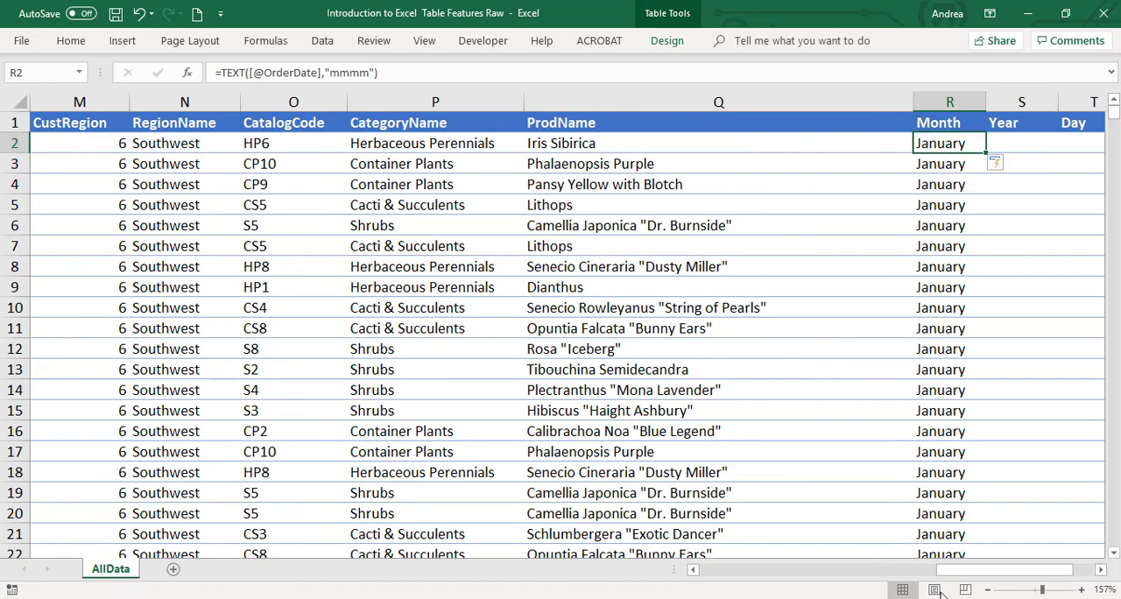
pyautogui.moveTo(1007, 570); pyautogui.dragTo(1020, 578)
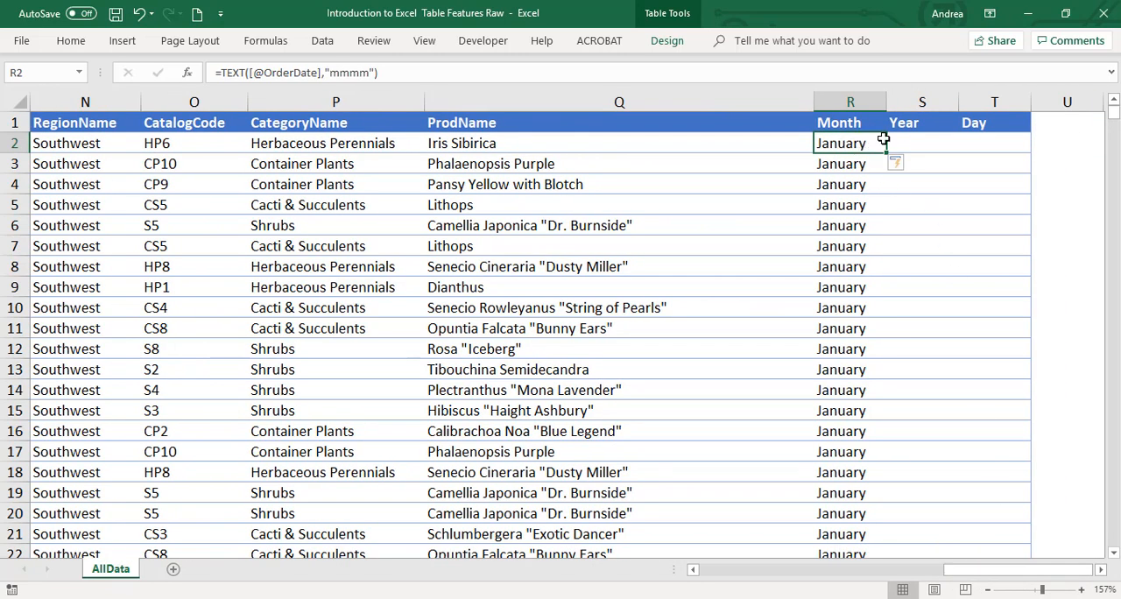
# Shorten the Month formula's format code to "mmm" and check the values down the column
pyautogui.click(365, 74)
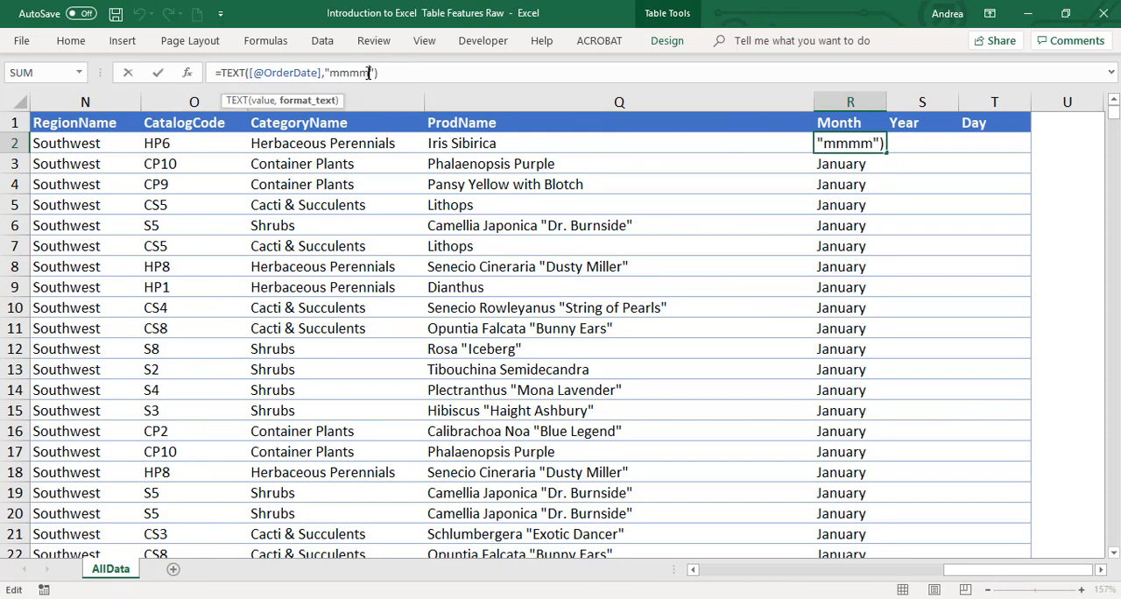
pyautogui.hotkey('ctrl', 'Return')
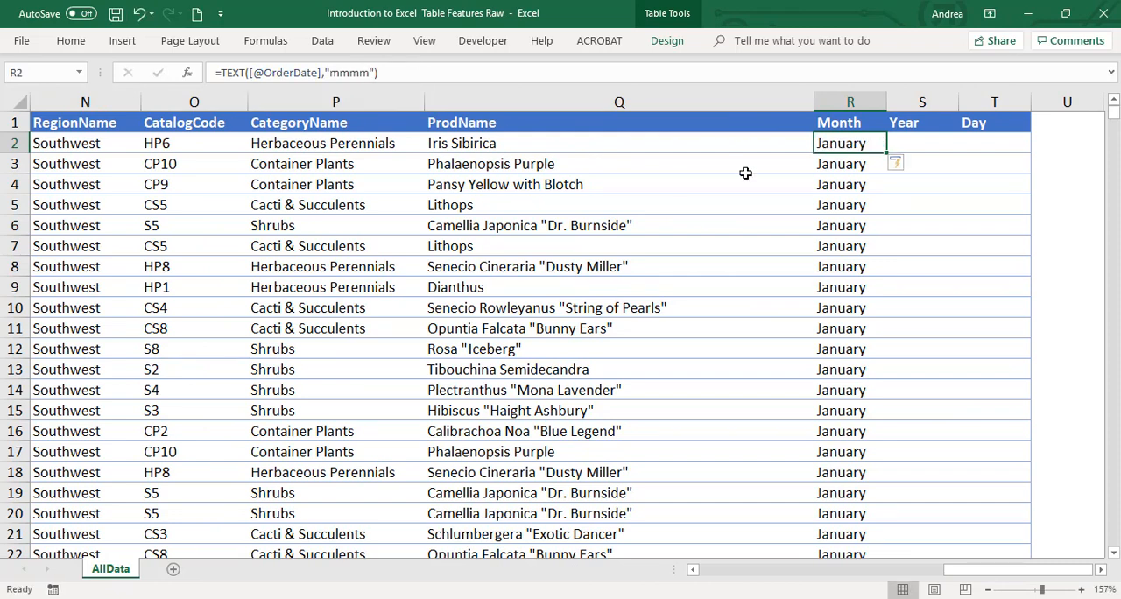
pyautogui.click(371, 74)
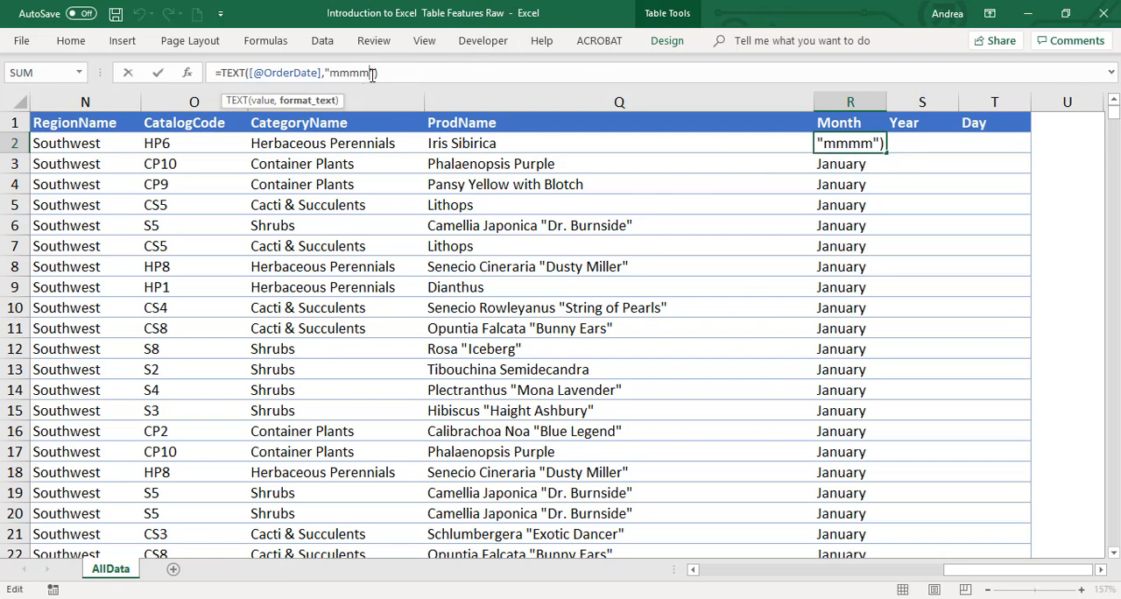
pyautogui.press('BackSpace')
pyautogui.press('Return')
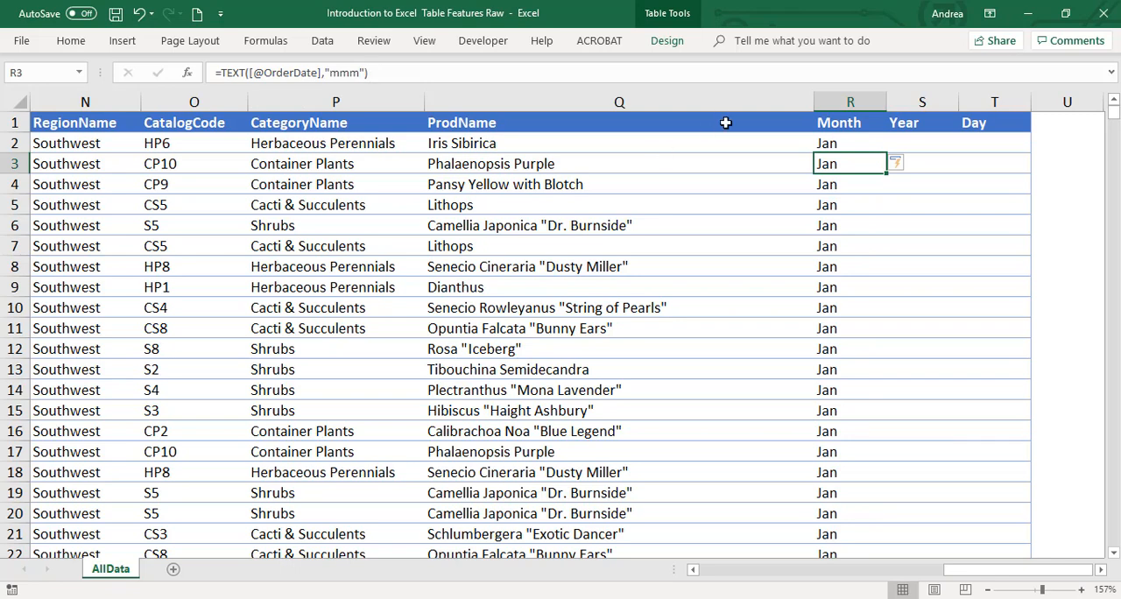
pyautogui.moveTo(841, 146); pyautogui.dragTo(850, 454)
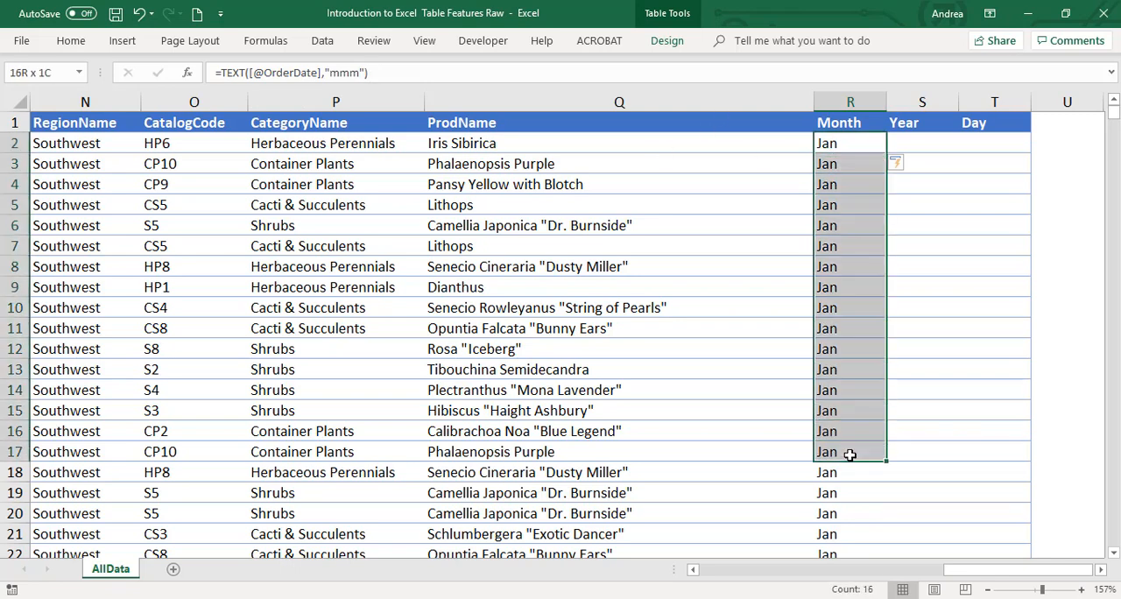
# Change the format code of the formula in R2 to "mm"
pyautogui.click(839, 142)
pyautogui.click(357, 72)
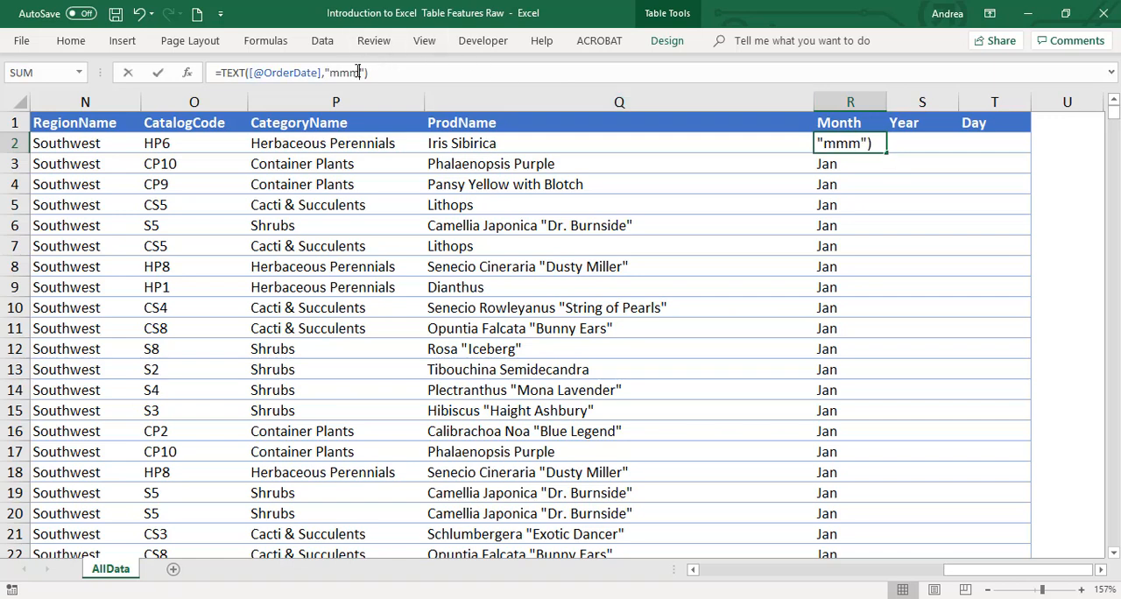
pyautogui.press('BackSpace')
pyautogui.press('Return')
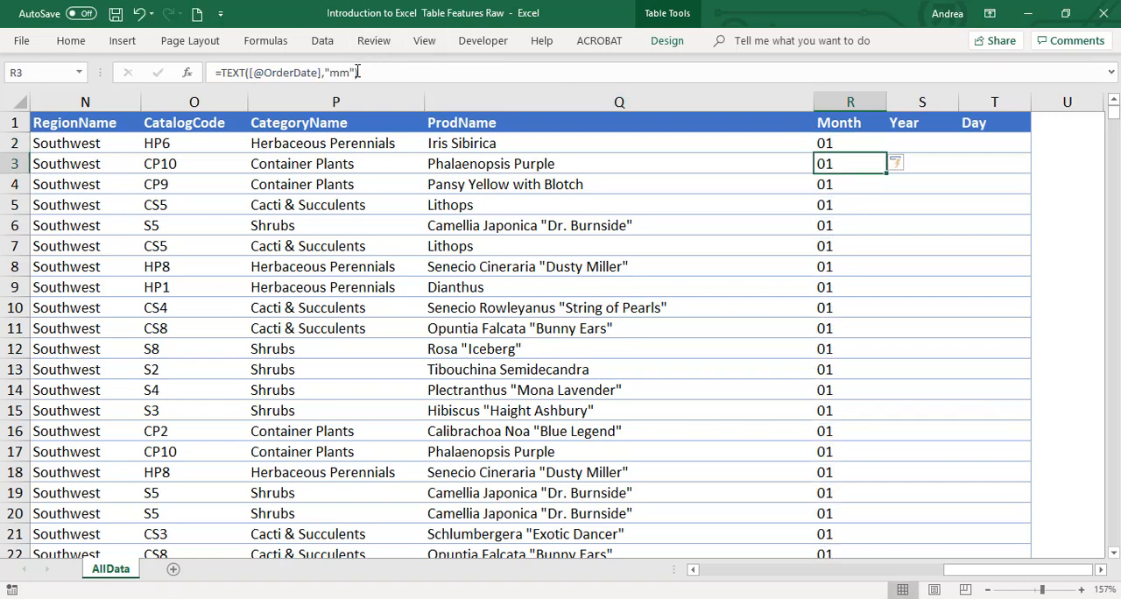
# Lengthen the format code of the Month formula in R2 to "mmm" and, after entering it, to "mmmm"
pyautogui.click(848, 140)
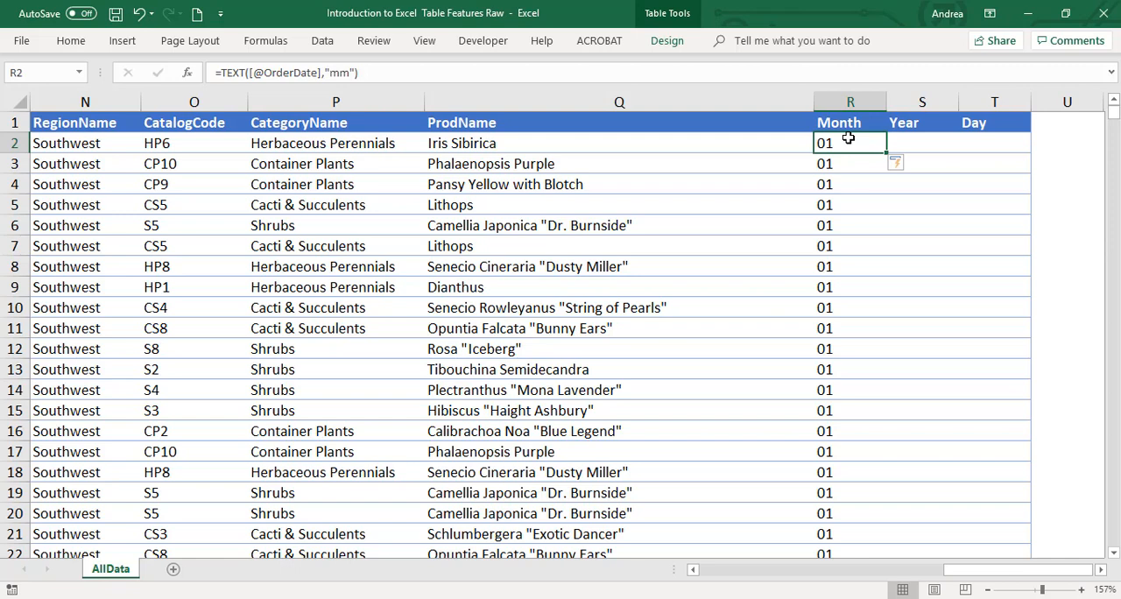
pyautogui.click(348, 72)
pyautogui.write('m')
pyautogui.hotkey('ctrl', 'Return')
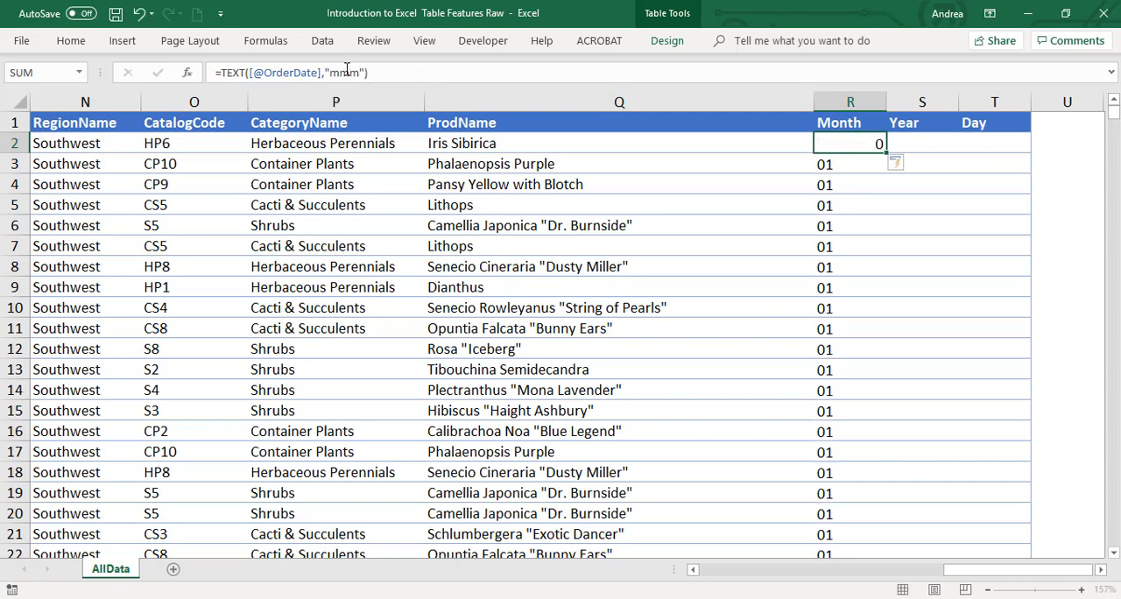
pyautogui.click(348, 72)
pyautogui.write('m')
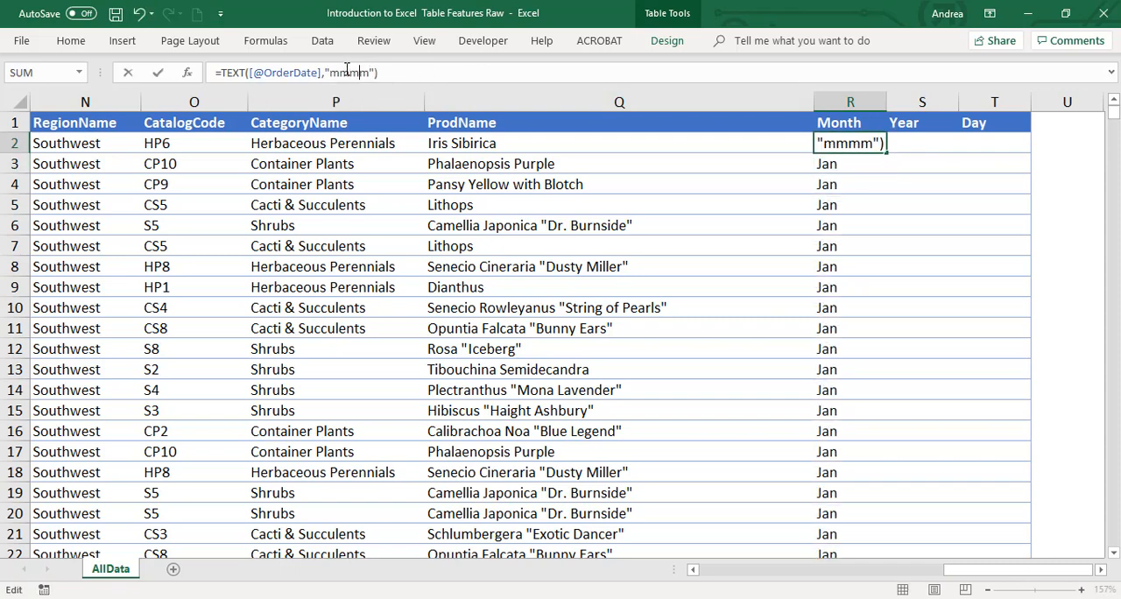
pyautogui.press('Return')
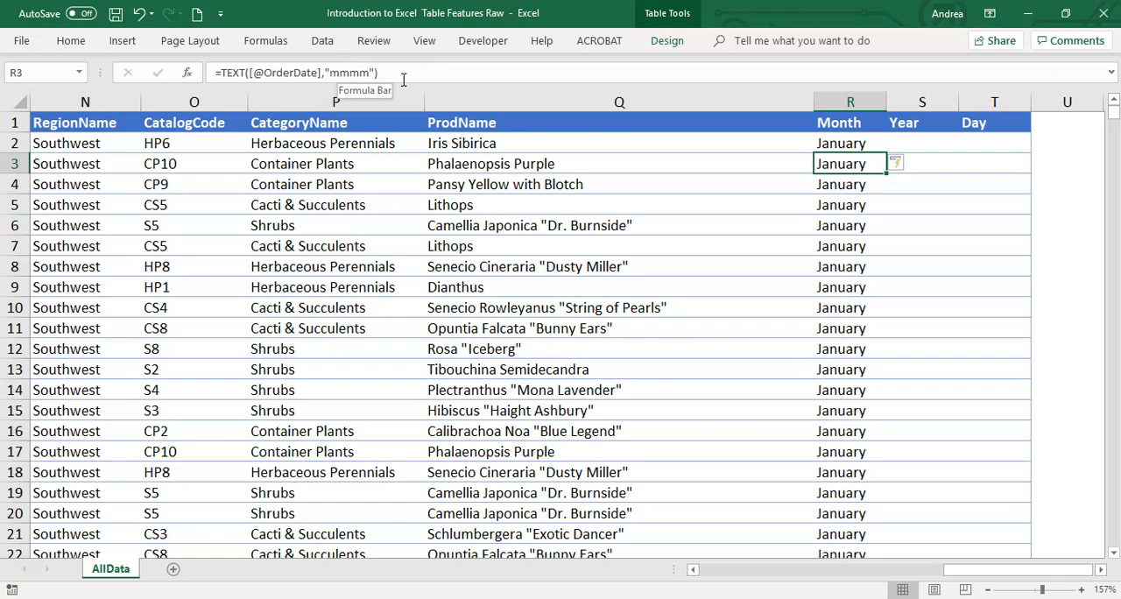
# Shorten the Month formula's format code to "mmm" for the whole column and go back to R2
pyautogui.click(370, 73)
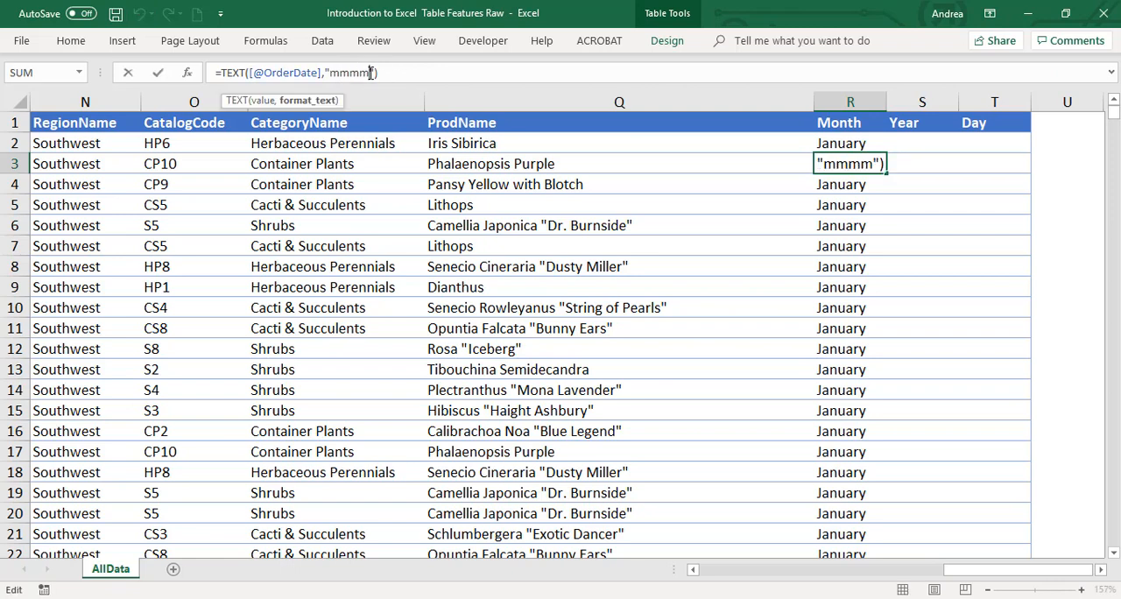
pyautogui.press('BackSpace')
pyautogui.press('Return')
pyautogui.press('Up')
pyautogui.press('Up')
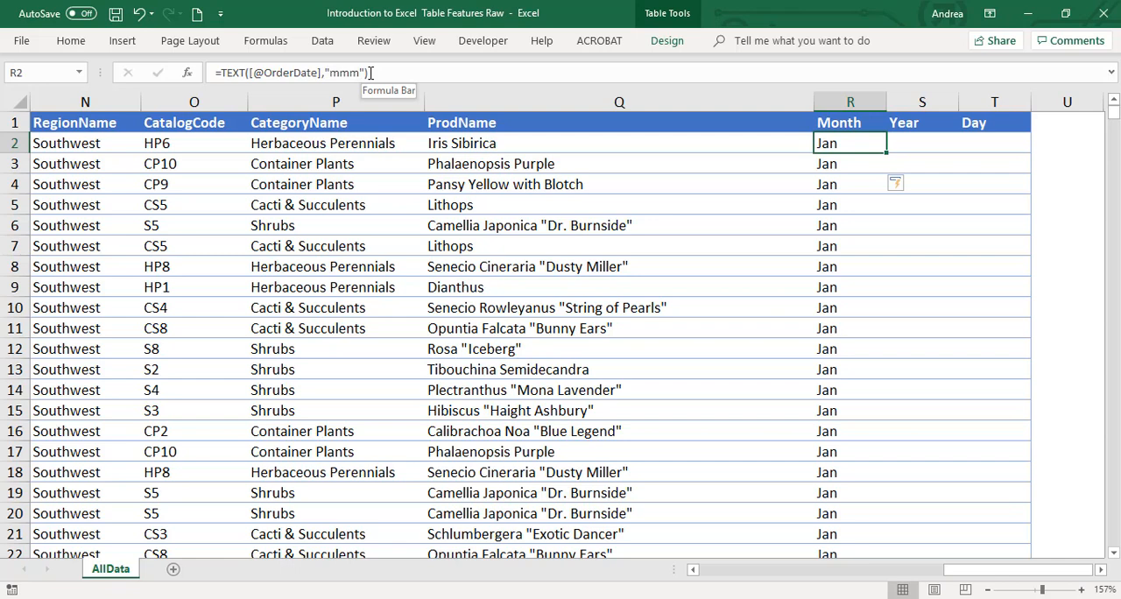
# Fill the Year column from S2 with a TEXT formula that takes OrderDate as its value and "yyyy" as its format code
pyautogui.press('Right')
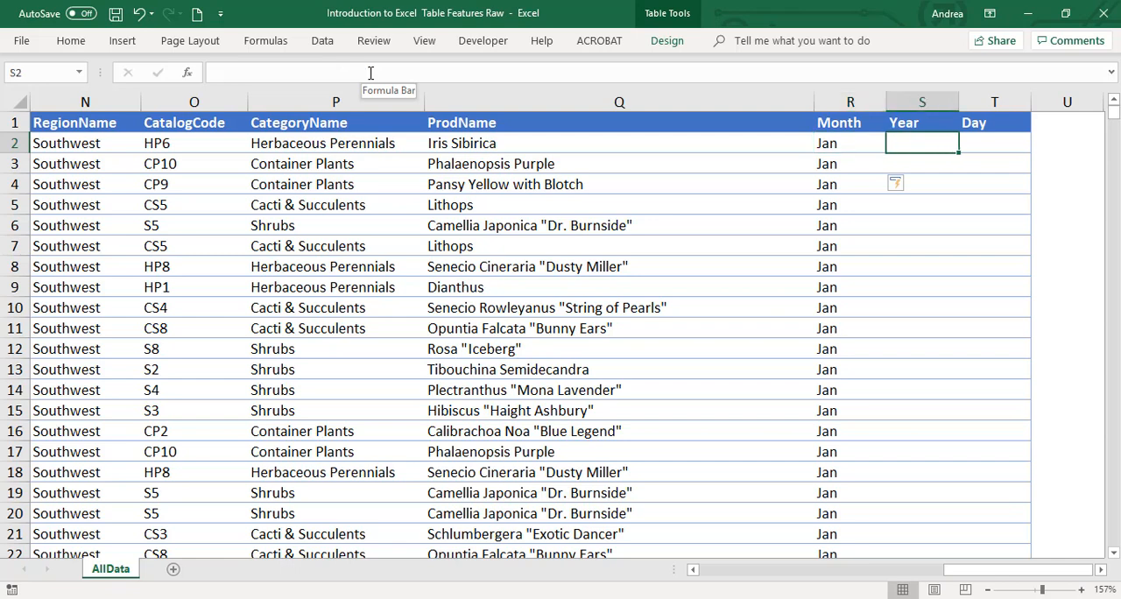
pyautogui.write('=text(')
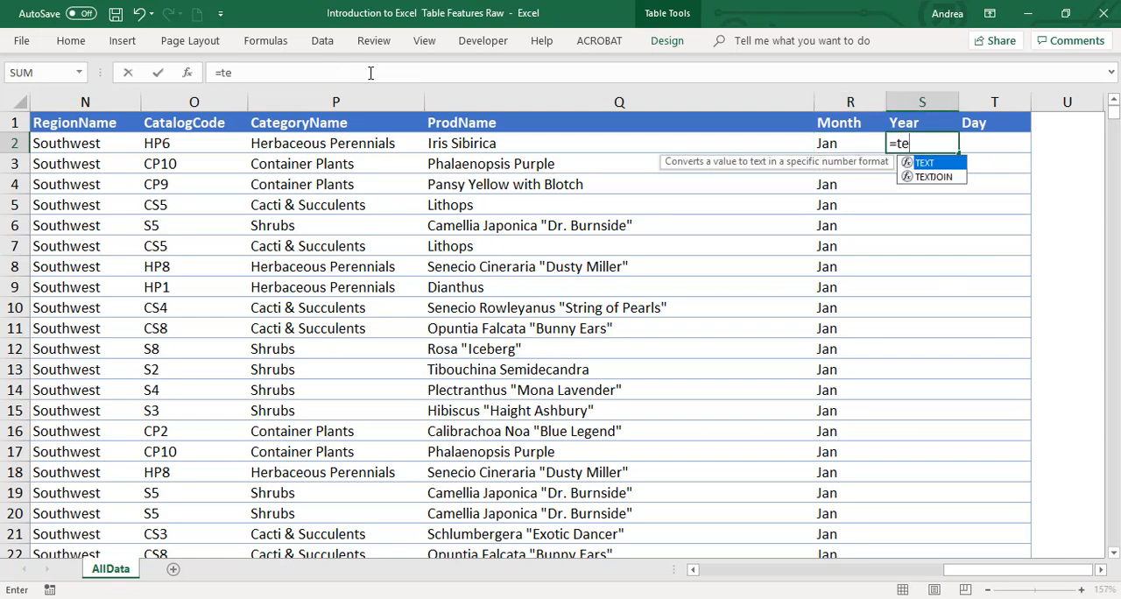
pyautogui.press('Left')
pyautogui.press('Left')
pyautogui.press('Left')
pyautogui.press('Left')
pyautogui.press('Left')
pyautogui.press('Left')
pyautogui.press('Left')
pyautogui.press('Left')
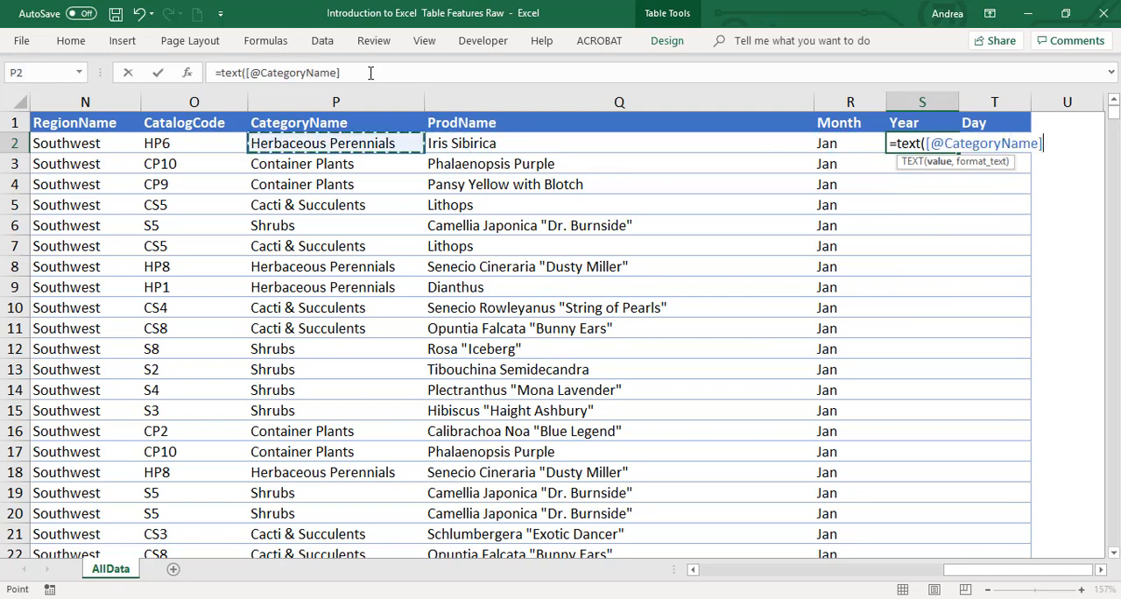
pyautogui.press('Left')
pyautogui.press('Left')
pyautogui.press('Left')
pyautogui.press('Left')
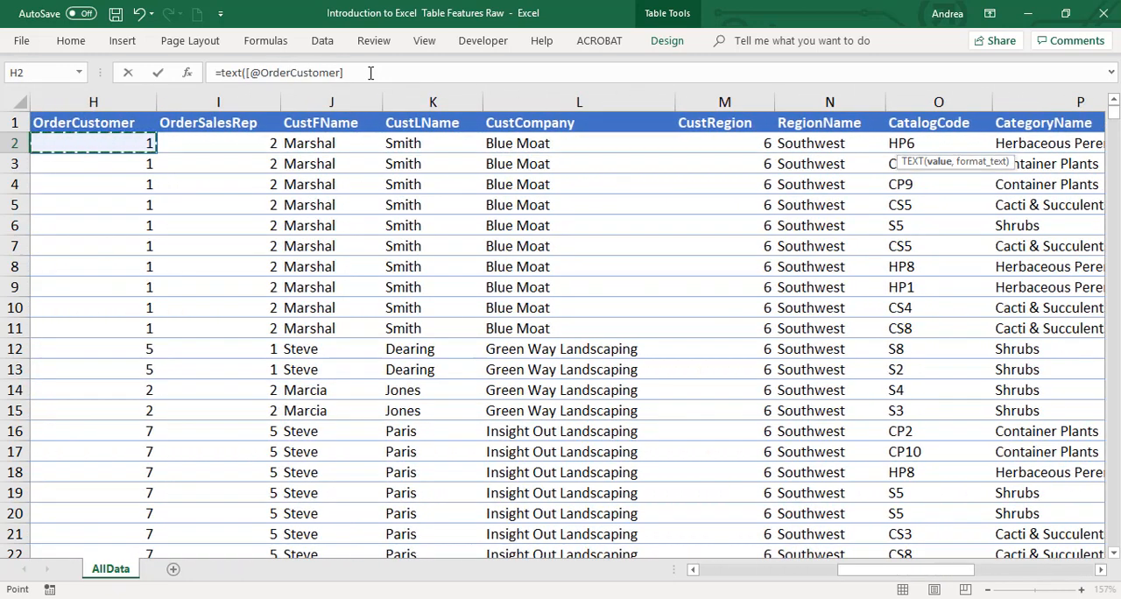
pyautogui.write(',"yyyy')
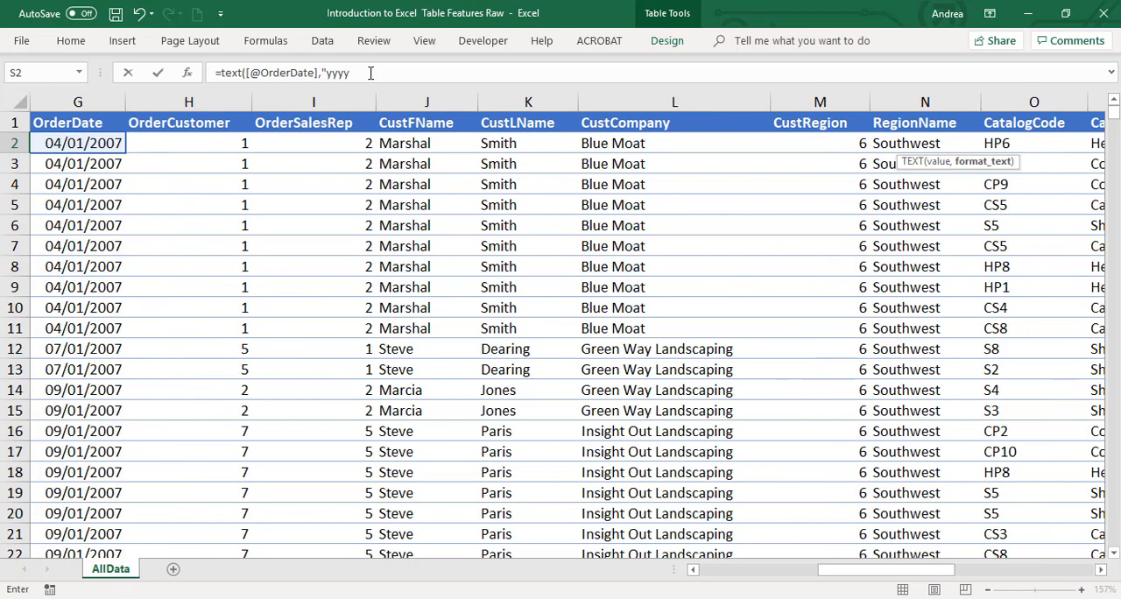
pyautogui.write('"')
pyautogui.hotkey('ctrl', 'Return')
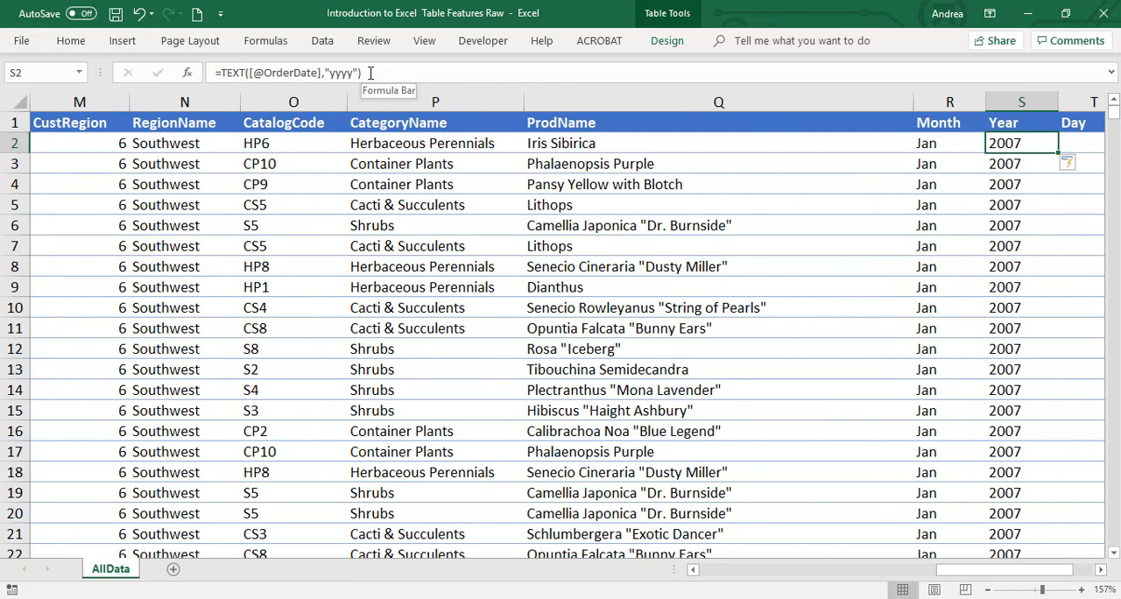
# Check the Year values down to the table's last row and return to the column's first data cell, S2
pyautogui.press('Down')
pyautogui.press('Down')
pyautogui.press('Down')
pyautogui.press('Down')
pyautogui.press('Down')
pyautogui.press('Right')
pyautogui.press('Right')
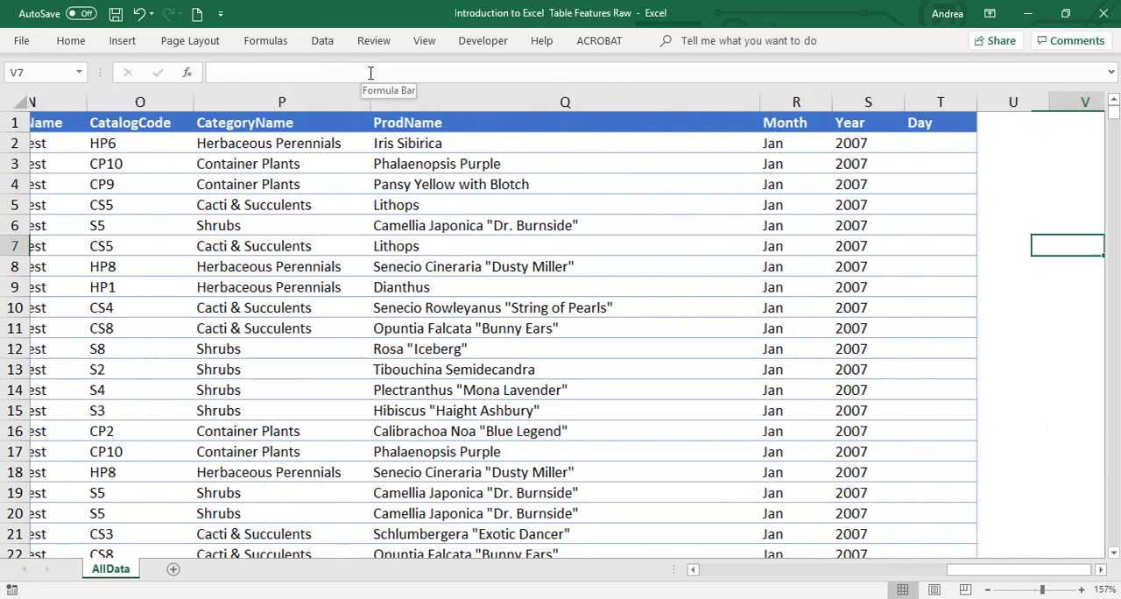
pyautogui.press('Left')
pyautogui.press('Left')
pyautogui.press('Up')
pyautogui.press('Up')
pyautogui.press('Up')
pyautogui.press('Up')
pyautogui.press('Up')
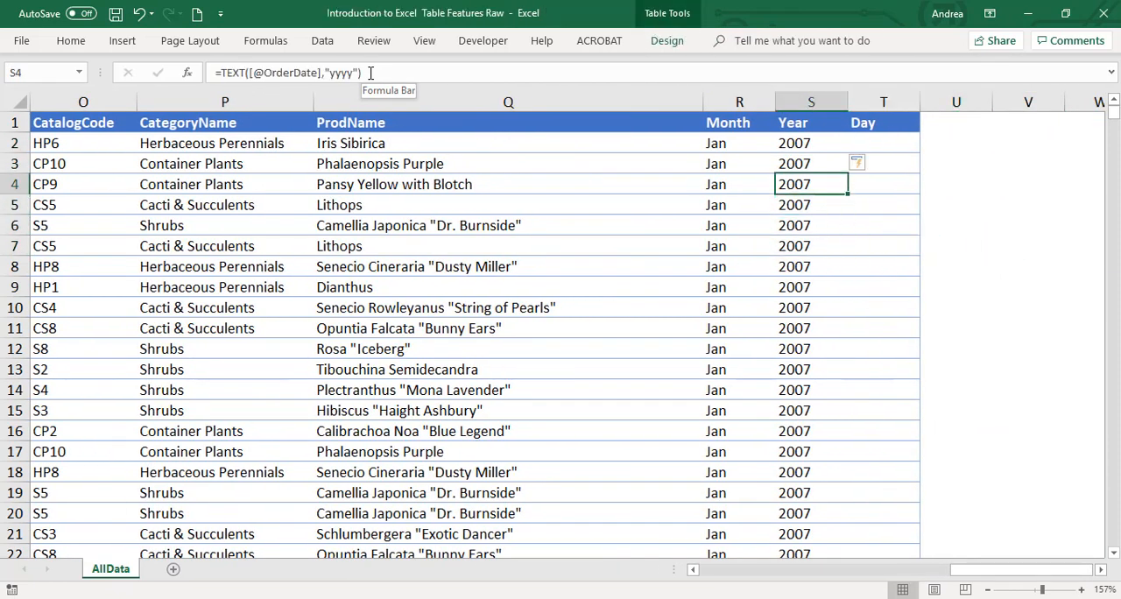
pyautogui.press('Down')
pyautogui.press('Down')
pyautogui.press('Down')
pyautogui.press('Down')
pyautogui.press('Down')
pyautogui.press('Down')
pyautogui.press('Down')
pyautogui.press('Down')
pyautogui.press('Down')
pyautogui.press('Down')
pyautogui.press('Down')
pyautogui.press('Down')
pyautogui.press('Down')
pyautogui.press('Down')
pyautogui.press('Down')
pyautogui.press('Down')
pyautogui.press('Down')
pyautogui.press('Down')
pyautogui.press('Down')
pyautogui.press('Down')
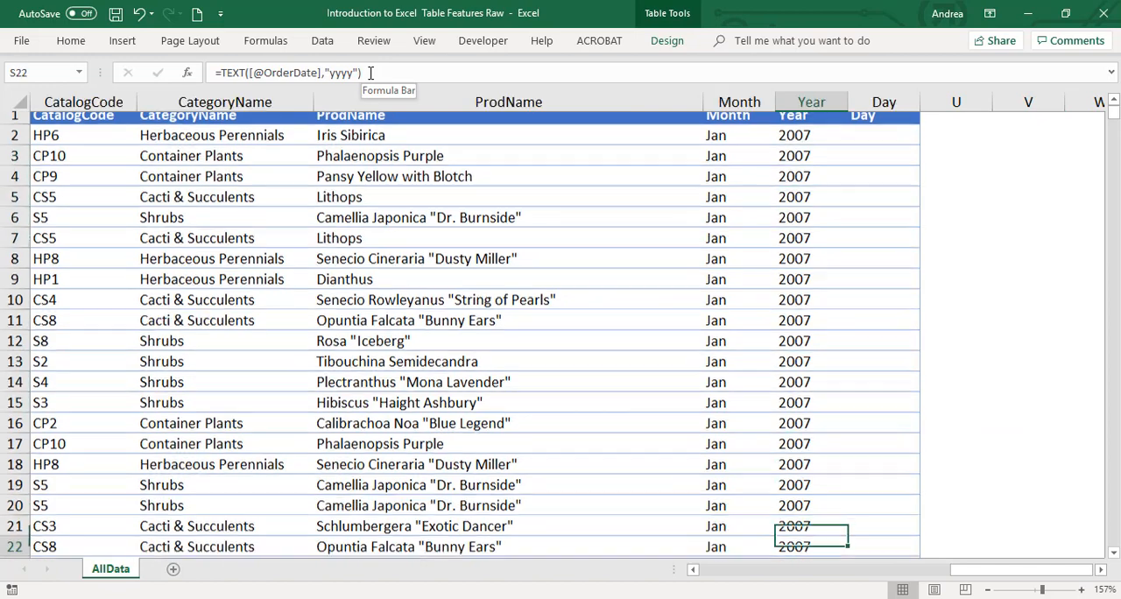
pyautogui.press('Down')
pyautogui.press('Down')
pyautogui.press('Down')
pyautogui.hotkey('ctrl', 'Down')
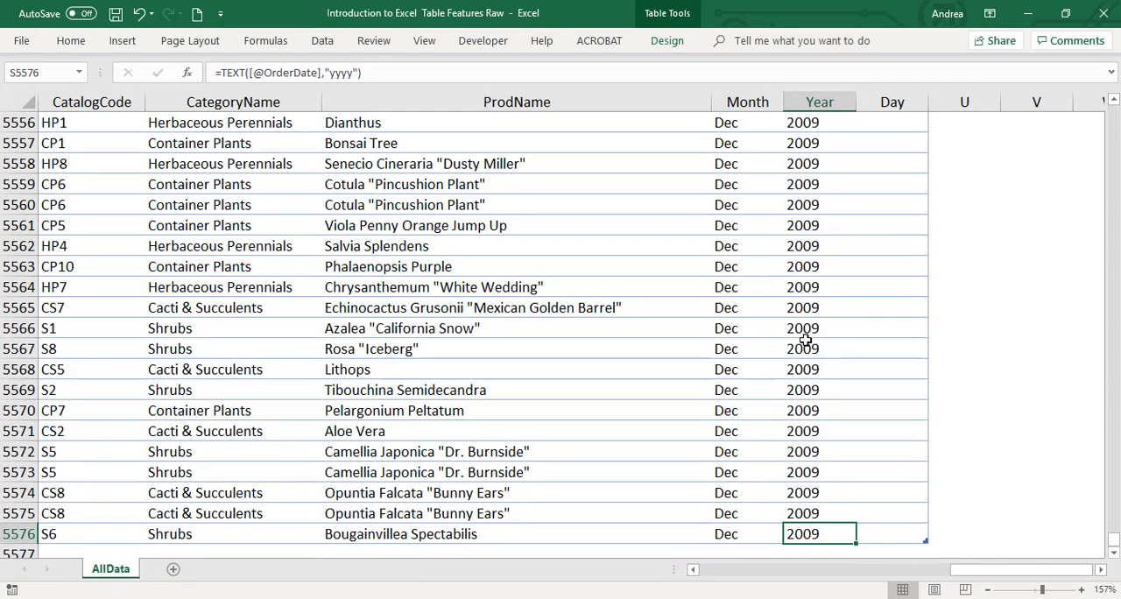
pyautogui.scroll(-2, 805, 341)
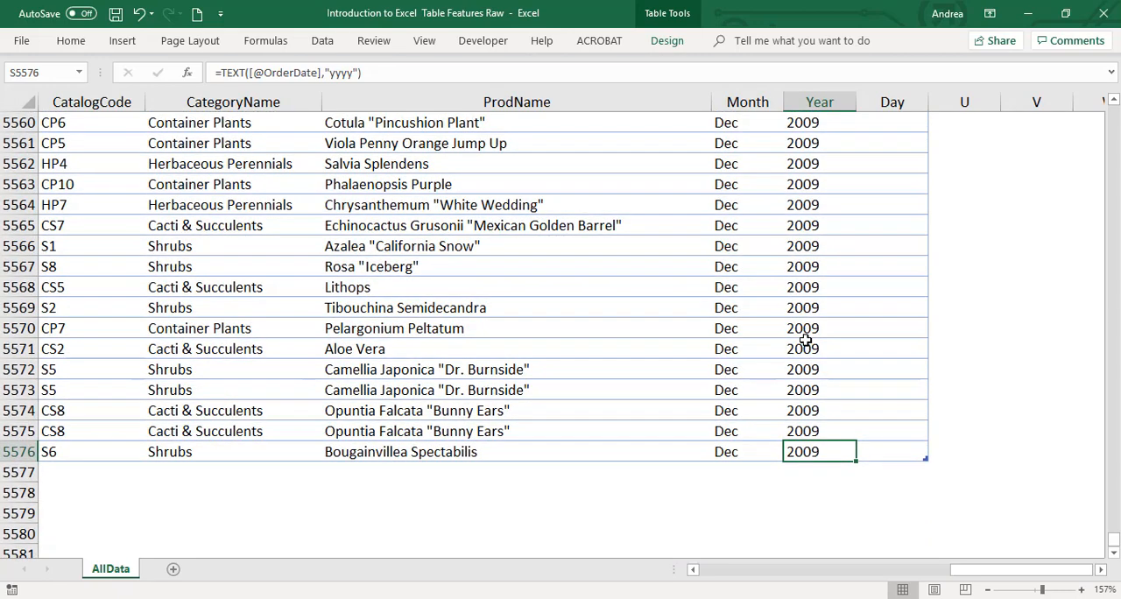
pyautogui.hotkey('ctrl', 'Up')
pyautogui.press('Down')
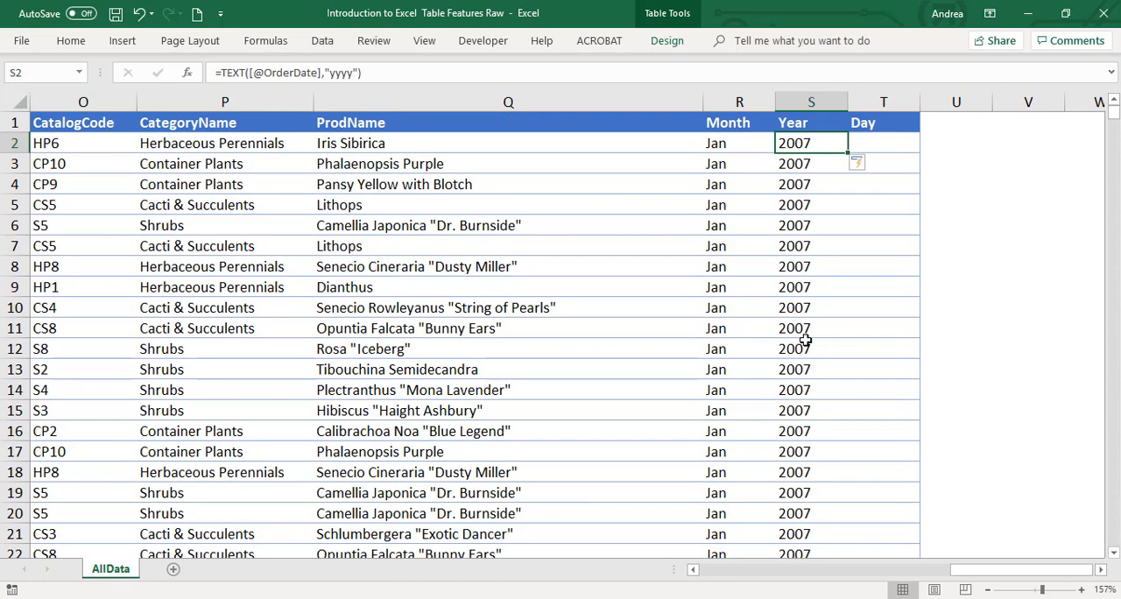
# Fill the Day column from T2 with a TEXT formula that takes OrderDate as its value and "dddd" as its format code
pyautogui.press('Right')
pyautogui.write('=')
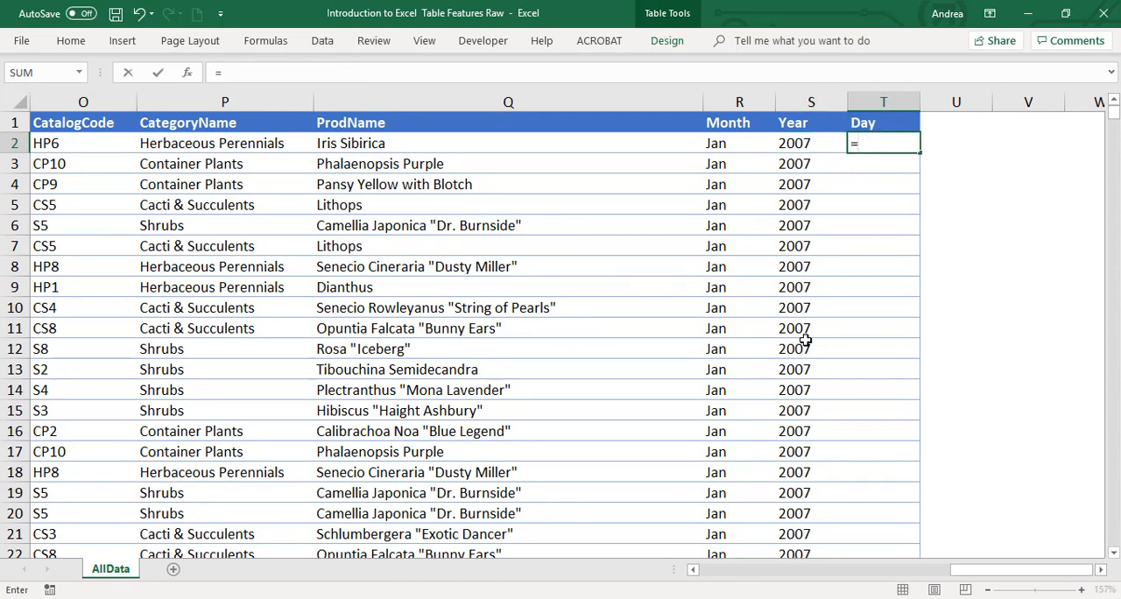
pyautogui.write('text(')
pyautogui.press('Left')
pyautogui.press('Left')
pyautogui.press('Left')
pyautogui.press('Left')
pyautogui.press('Left')
pyautogui.press('Left')
pyautogui.press('Left')
pyautogui.press('Left')
pyautogui.press('Left')
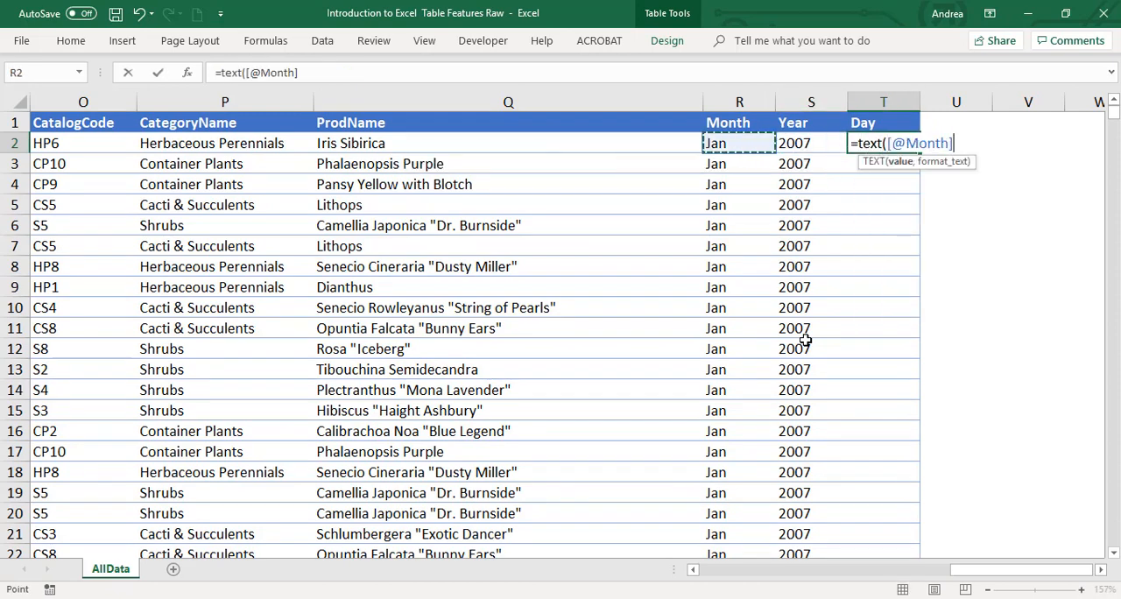
pyautogui.press('Left')
pyautogui.press('Left')
pyautogui.press('Left')
pyautogui.press('Left')
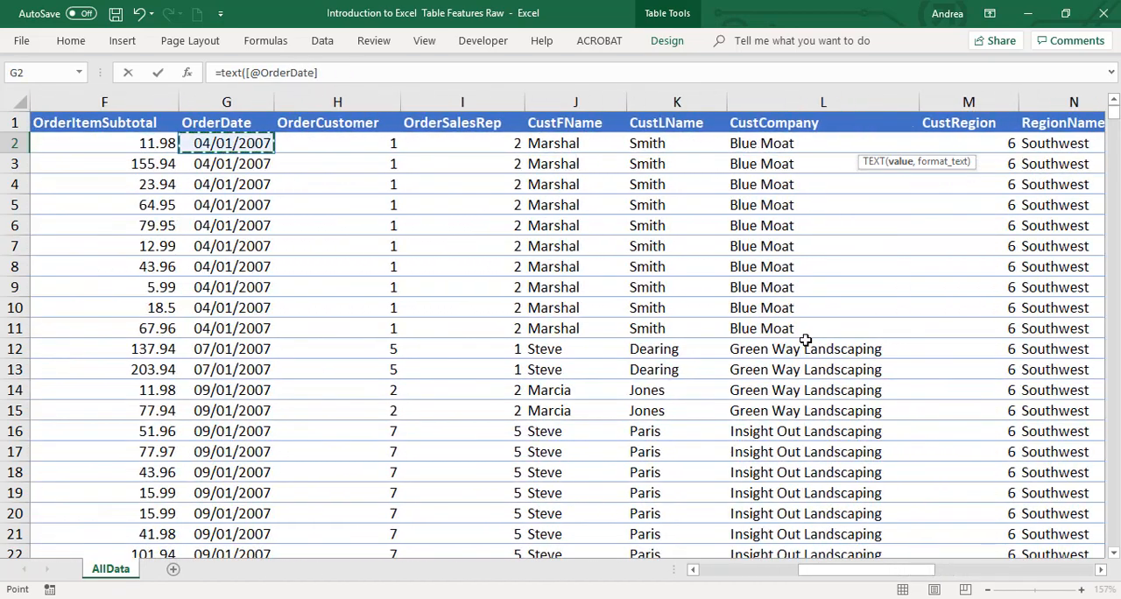
pyautogui.write(',')
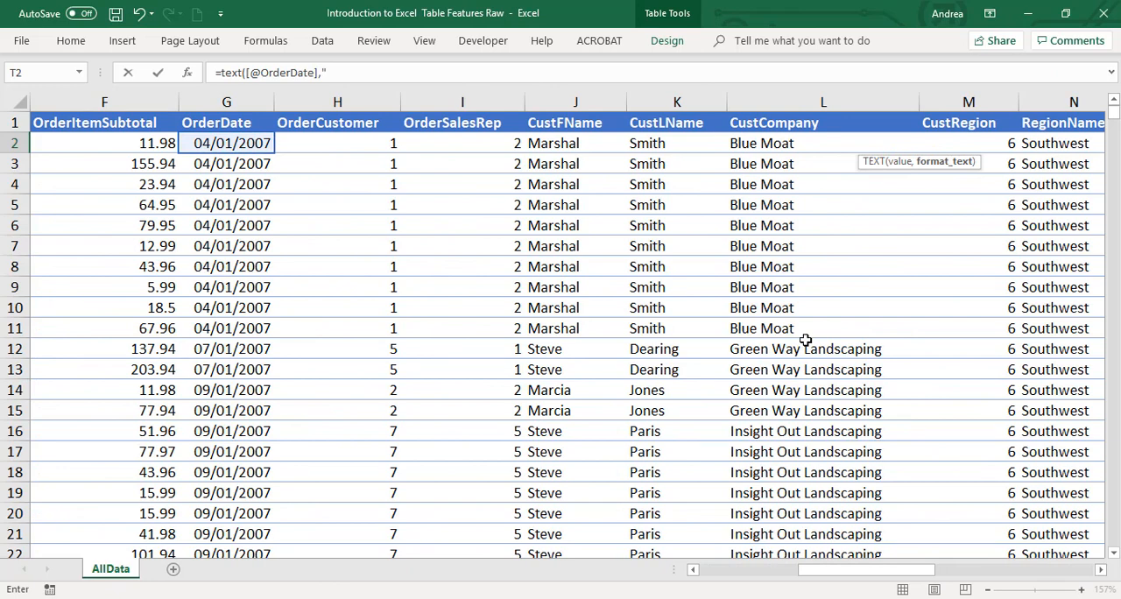
pyautogui.write('"dddd")')
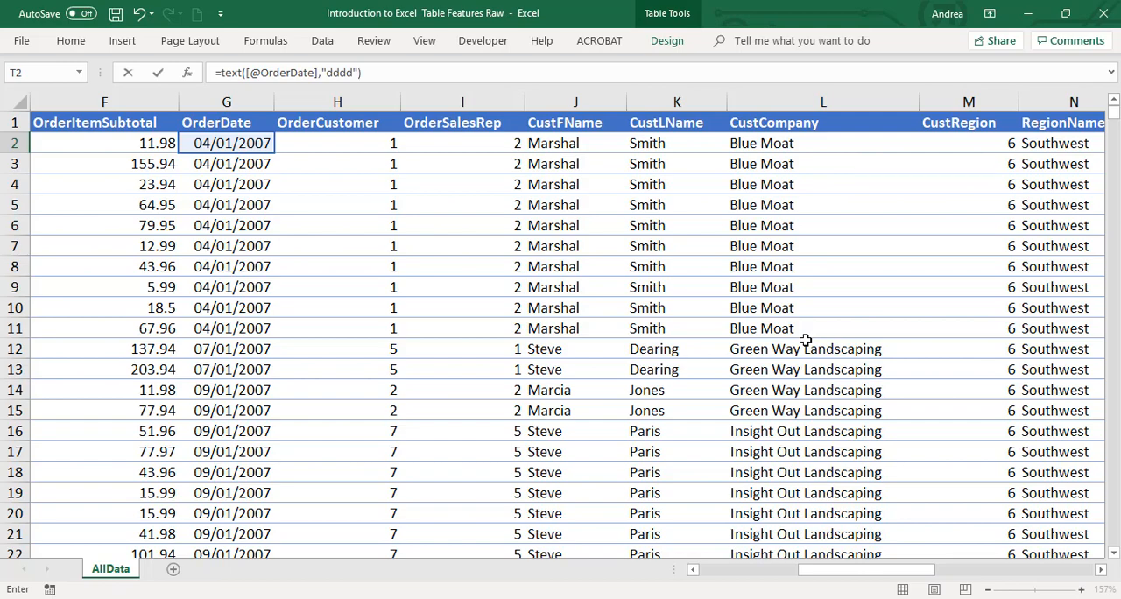
pyautogui.press('Return')
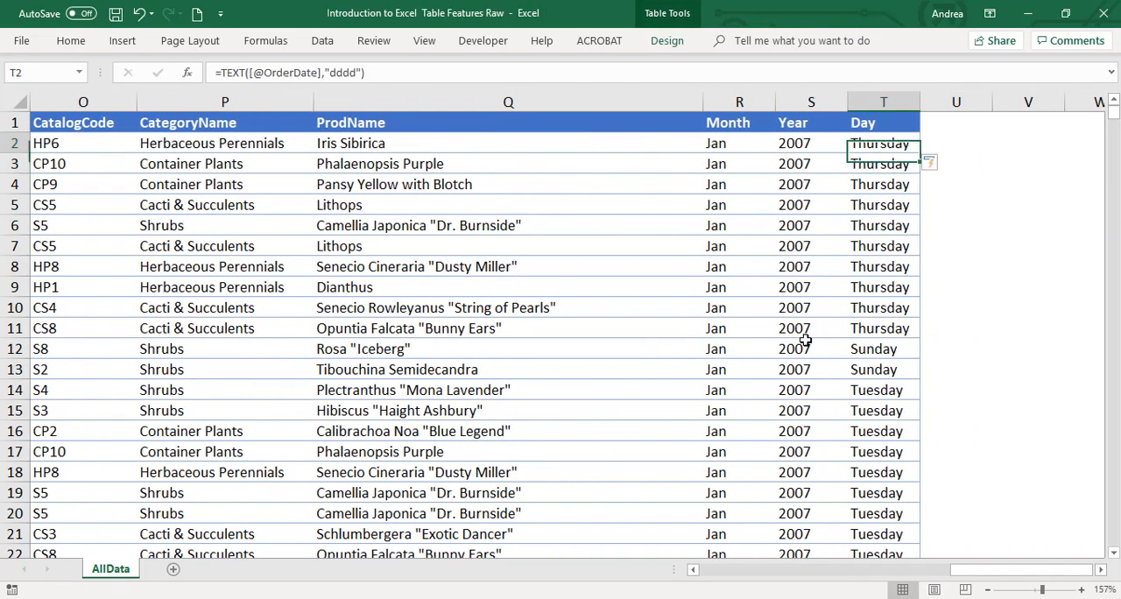
pyautogui.press('Down')
pyautogui.press('Down')
pyautogui.press('Up')
pyautogui.press('Up')
pyautogui.press('Up')
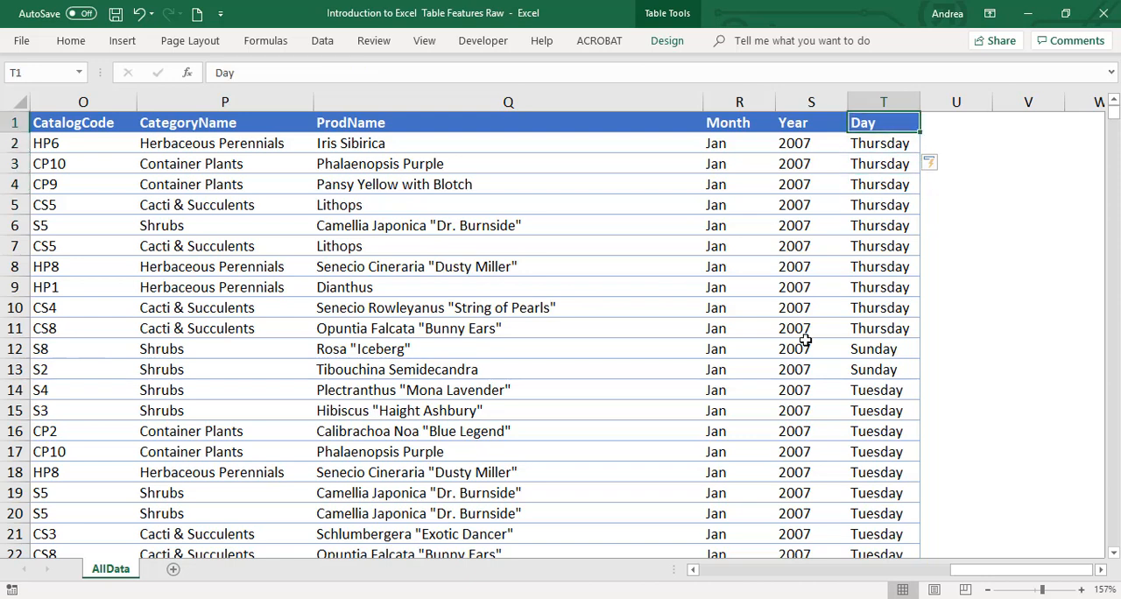
pyautogui.press('Down')
pyautogui.click(526, 246)
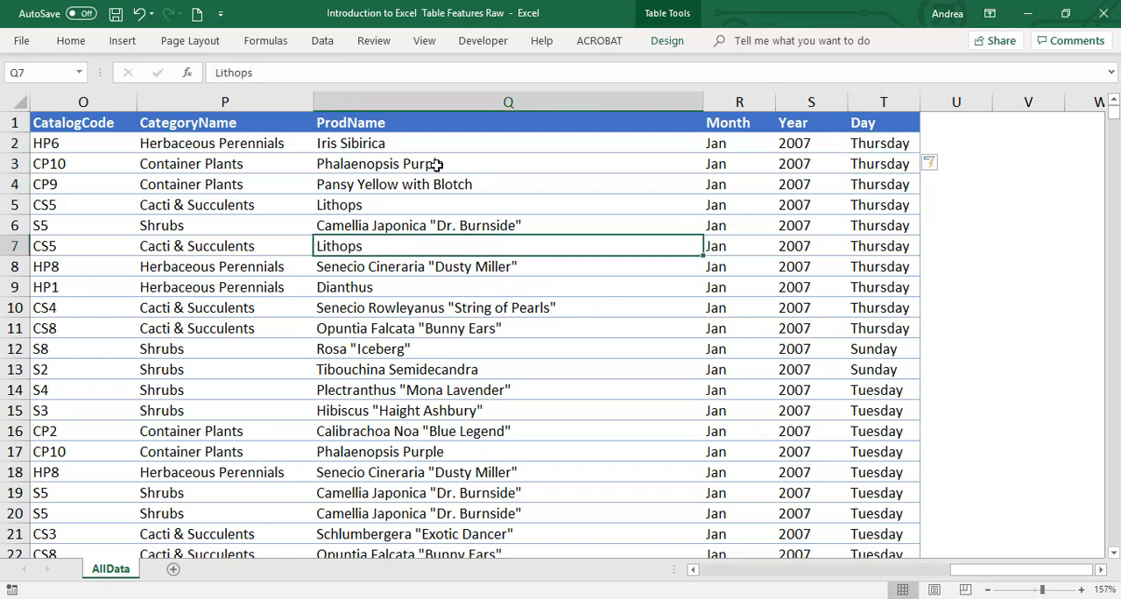
# Shorten the format code of the Day formula in T2 to "ddd" and enter it for the whole column
pyautogui.click(882, 146)
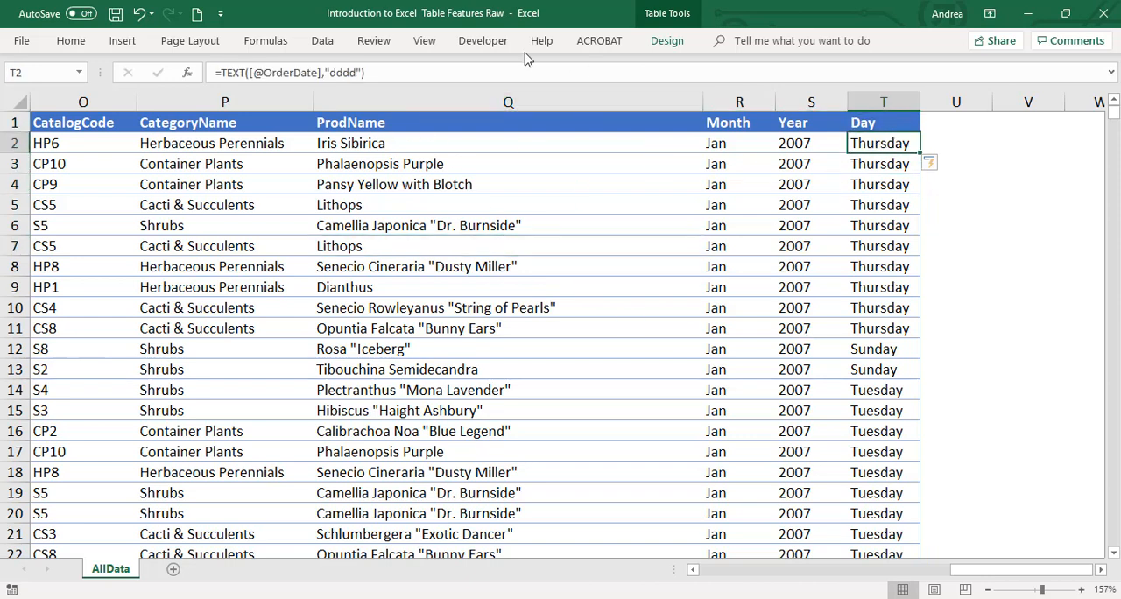
pyautogui.click(359, 73)
pyautogui.press('BackSpace')
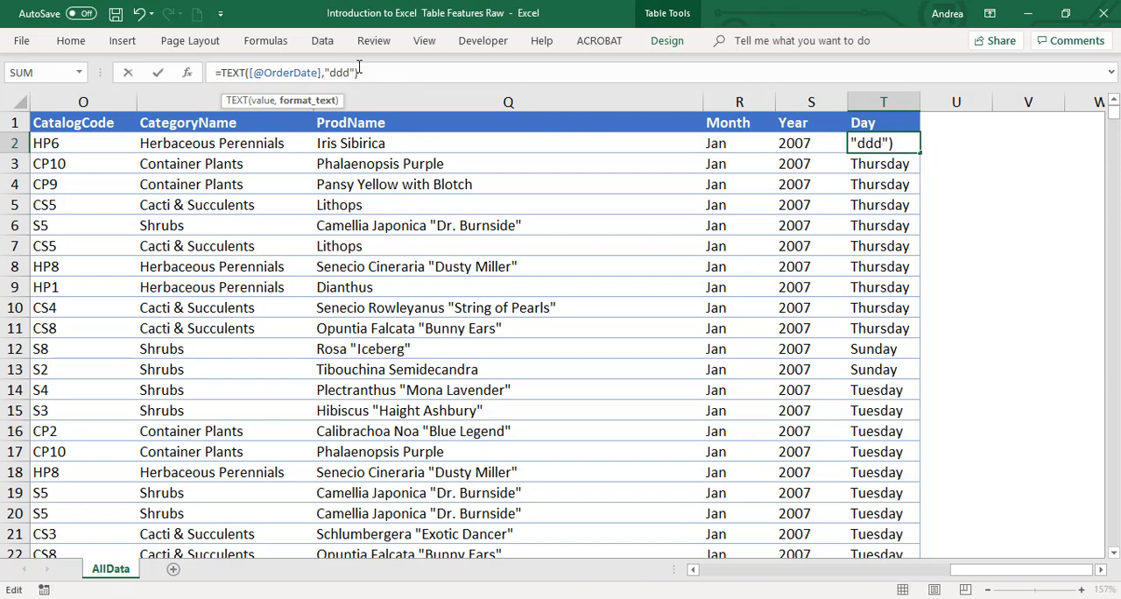
pyautogui.press('Return')
pyautogui.press('Up')
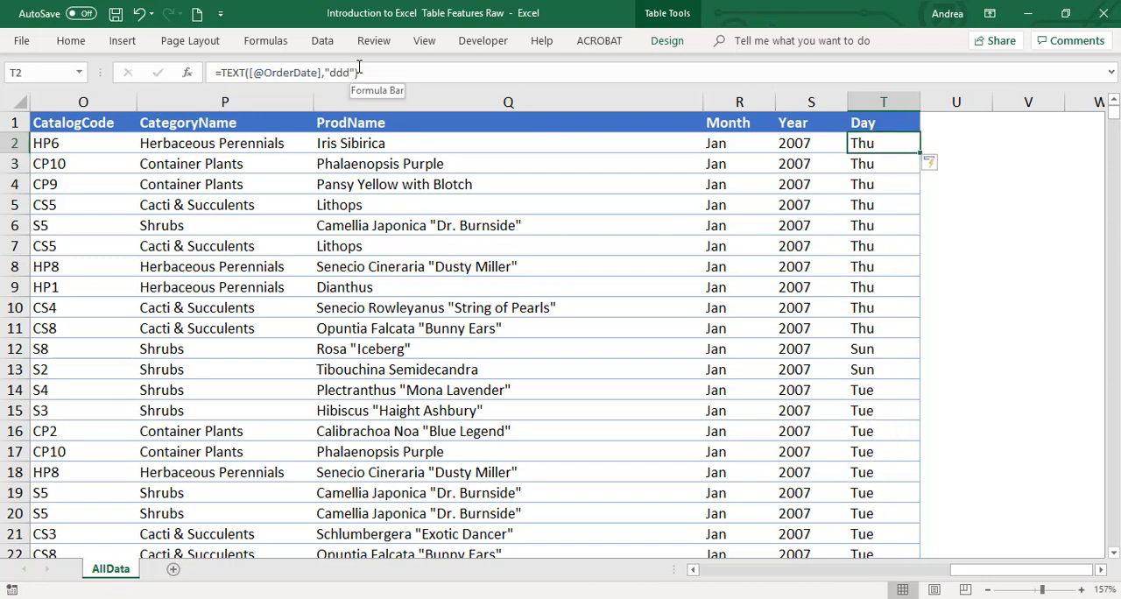
# Add a new table column after Day by entering the header "Example" in U1
pyautogui.press('Up')
pyautogui.press('Right')
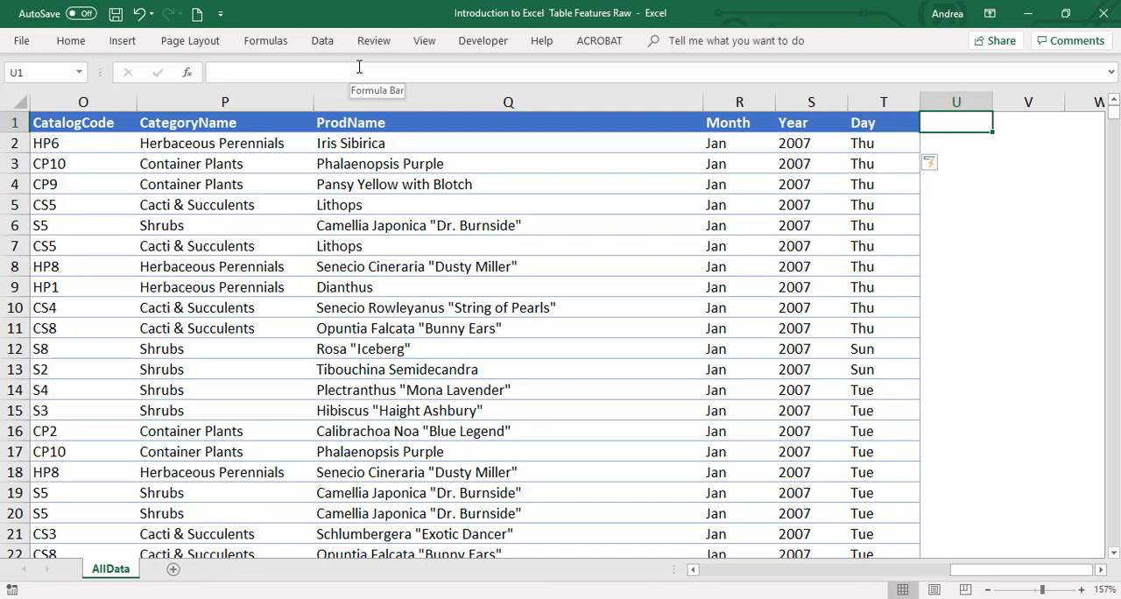
pyautogui.write('Example')
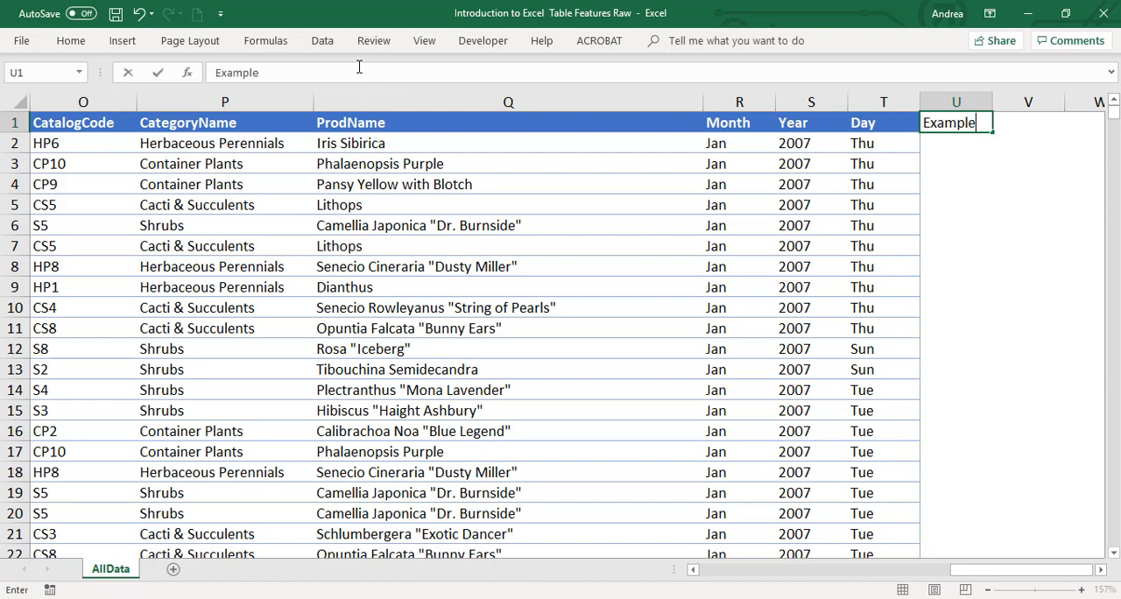
pyautogui.press('Return')
# Start a TEXT formula in U2 of the Example column with OrderDate as its value
pyautogui.write('=')
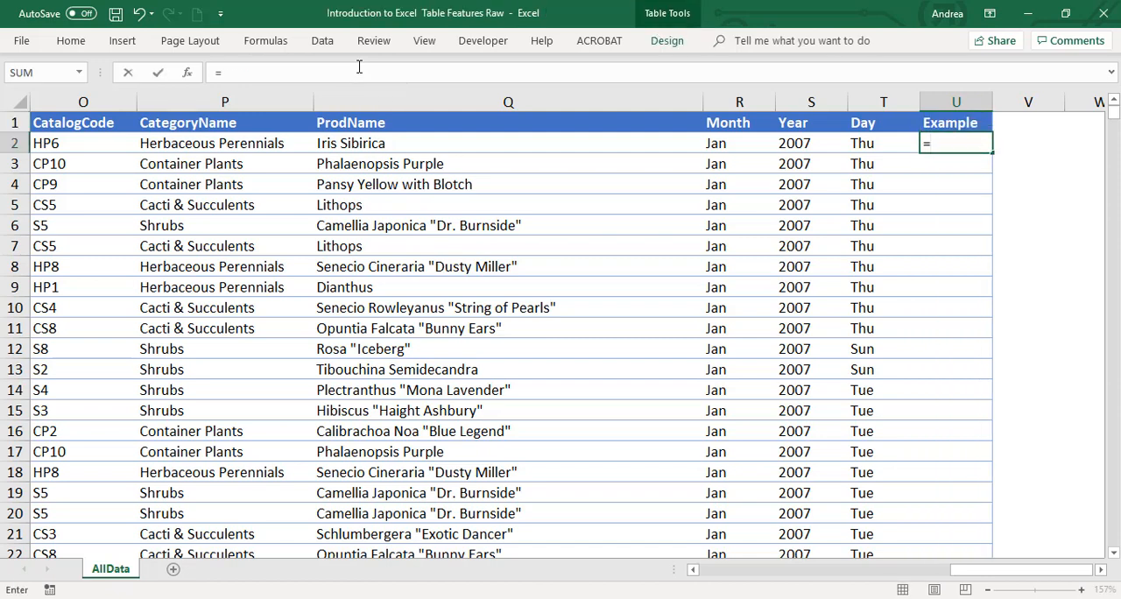
pyautogui.write('text(')
pyautogui.press('Left')
pyautogui.press('Left')
pyautogui.press('Left')
pyautogui.press('Left')
pyautogui.press('Left')
pyautogui.press('Left')
pyautogui.press('Left')
pyautogui.press('Left')
pyautogui.press('Left')
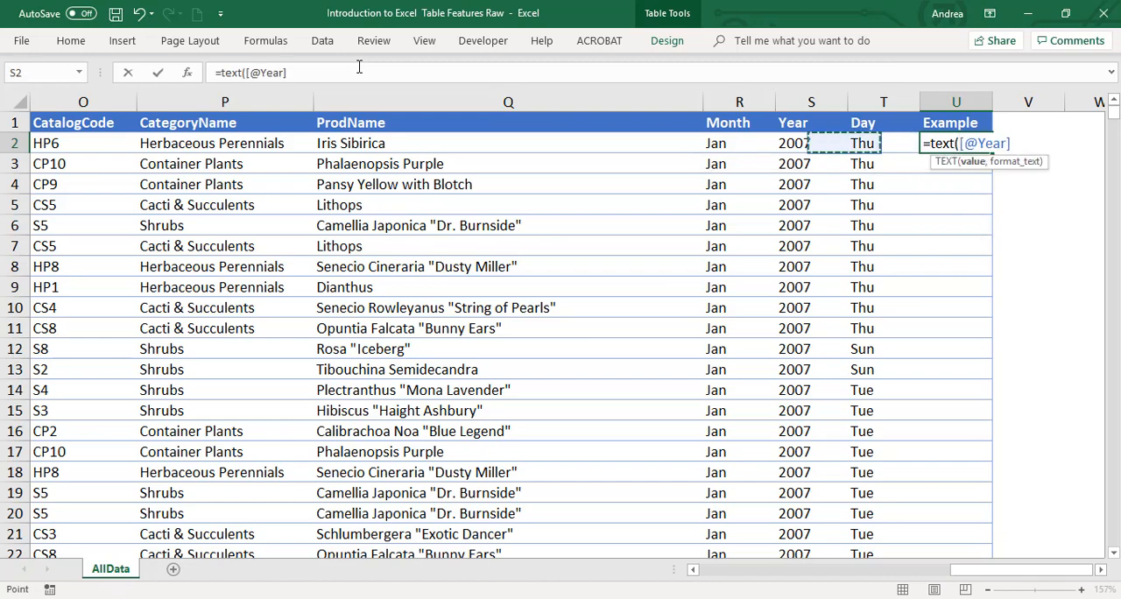
pyautogui.press('Left')
pyautogui.press('Left')
pyautogui.press('Left')
pyautogui.press('Left')
pyautogui.press('Left')
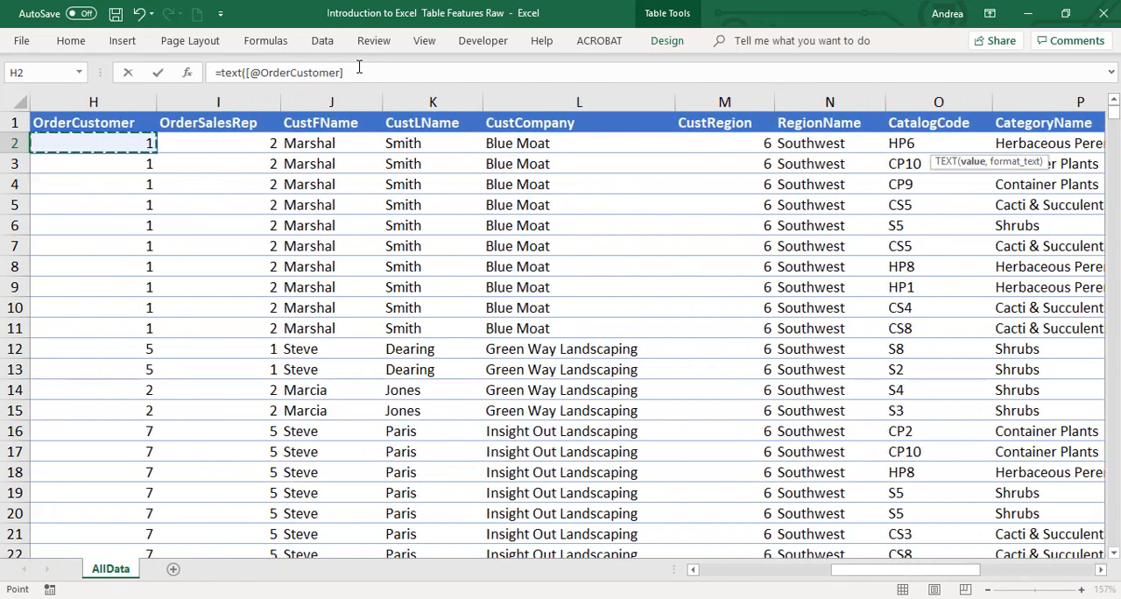
pyautogui.write(',')
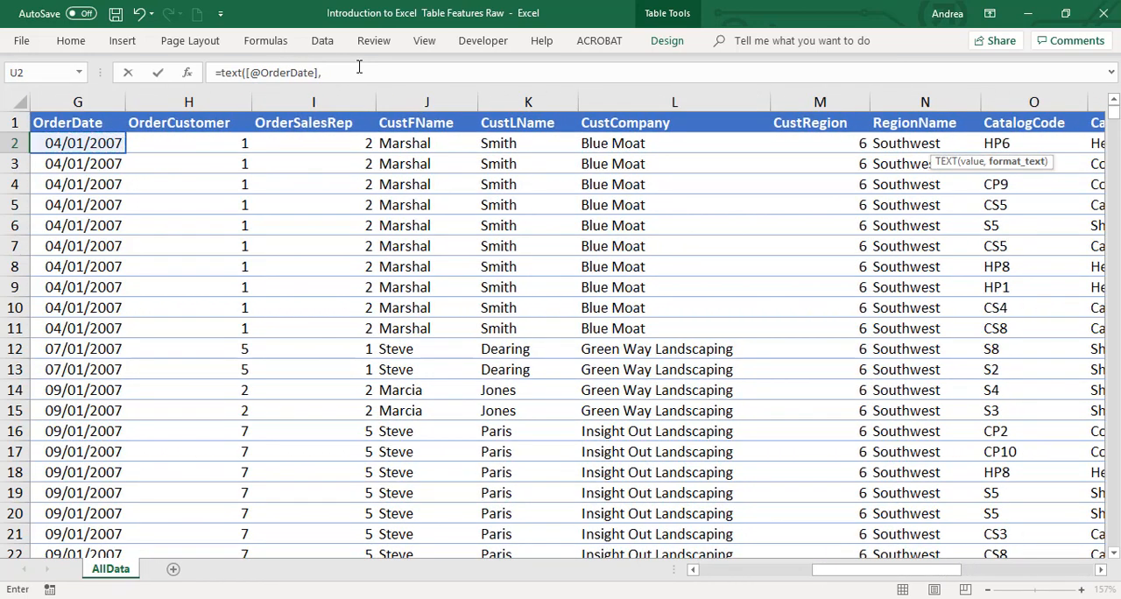
pyautogui.write('"Mmmm dd, yyyy, ddd')
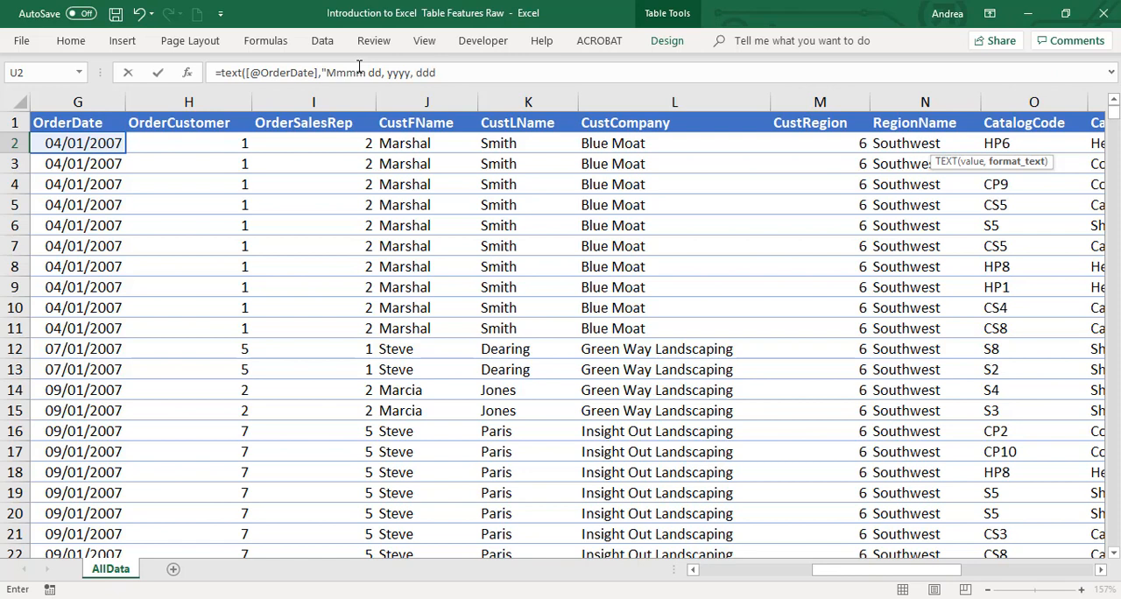
pyautogui.write('d")')
# Complete the Example formula with the format code "Mmmm dd, yyyy, dddd", enter it for the column, and fit column U's width to its contents
pyautogui.press('Return')
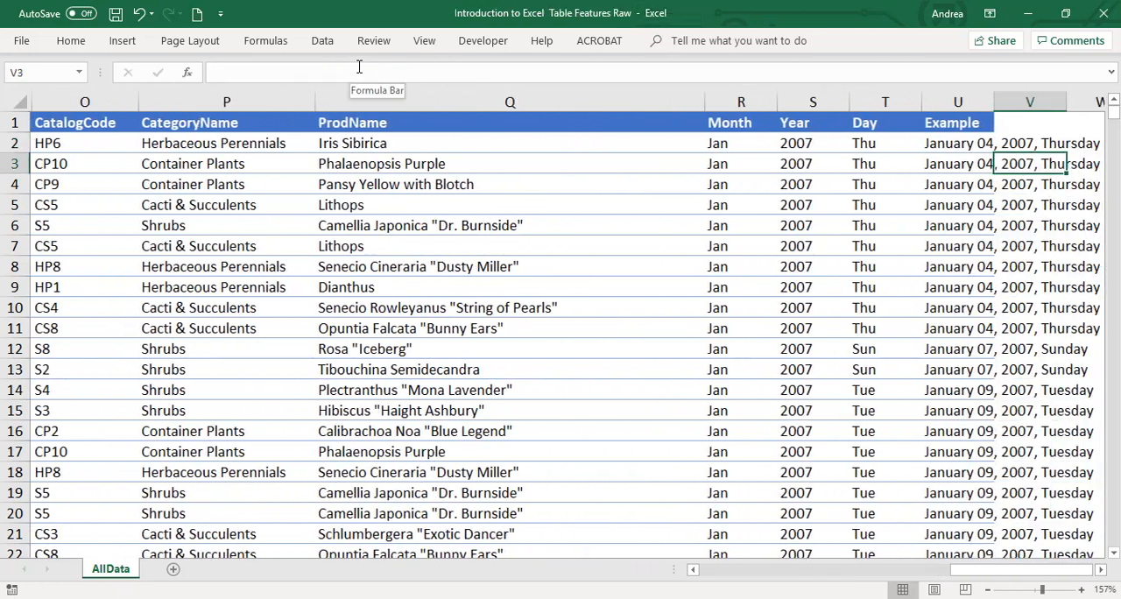
pyautogui.press('Up')
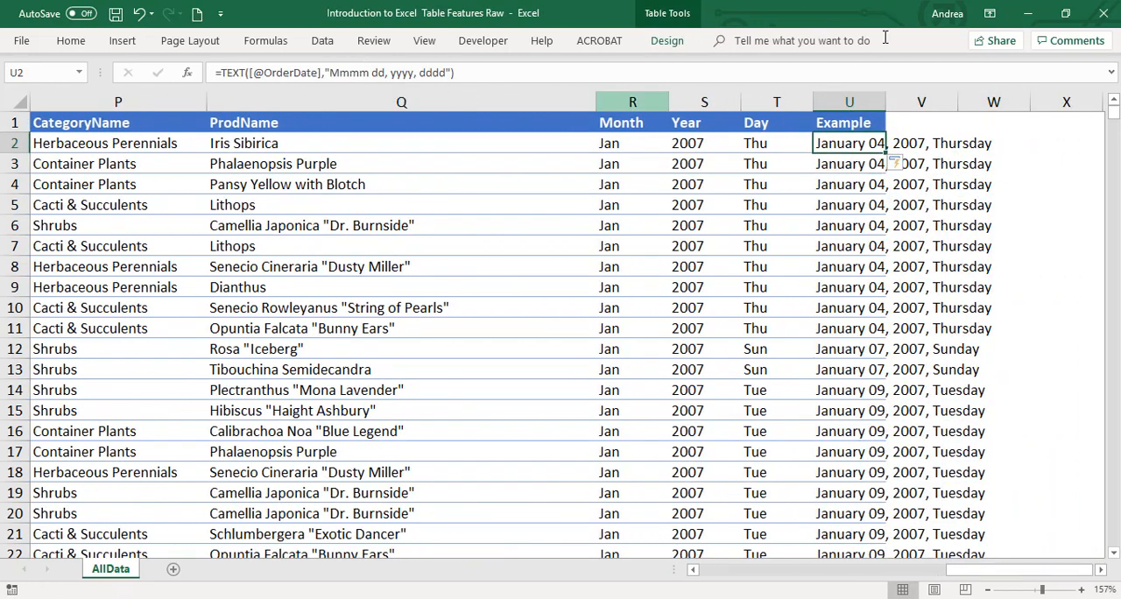
pyautogui.doubleClick(887, 93)
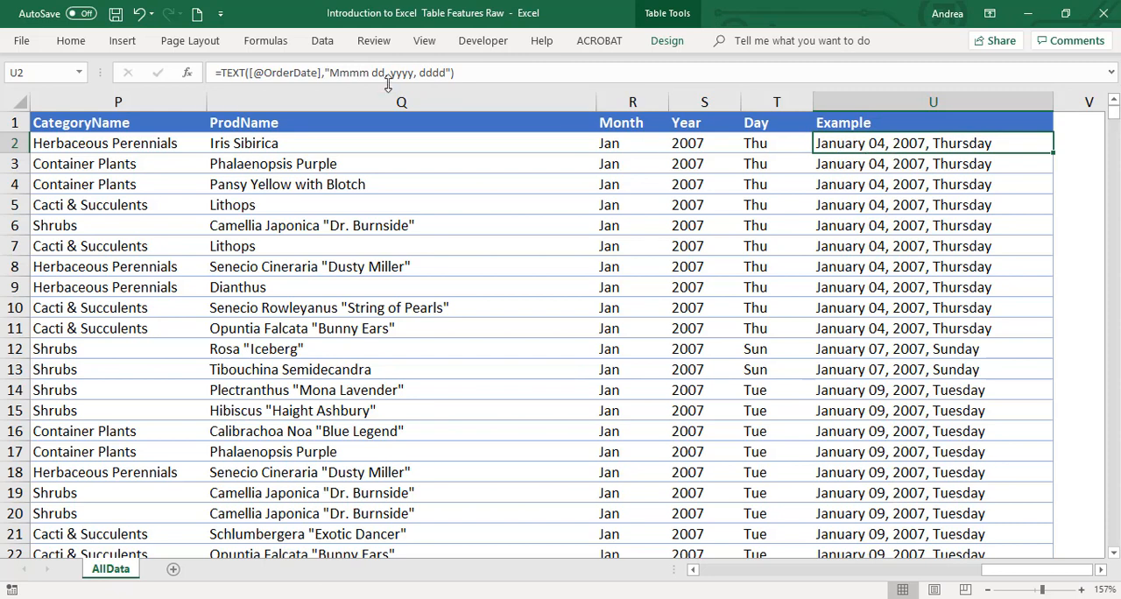
pyautogui.click(354, 73)
pyautogui.moveTo(359, 72); pyautogui.dragTo(418, 72)
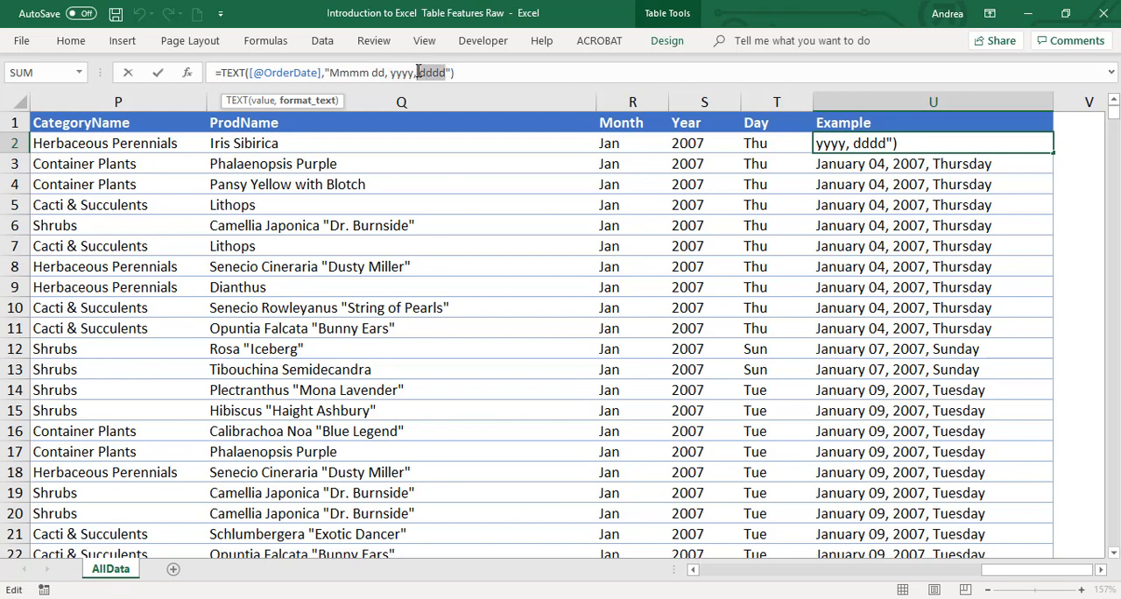
pyautogui.press('Escape')
# Shorten the month code to "Mmm" and the year code to "yy" in the Example formula in U2
pyautogui.click(352, 71)
pyautogui.press('BackSpace')
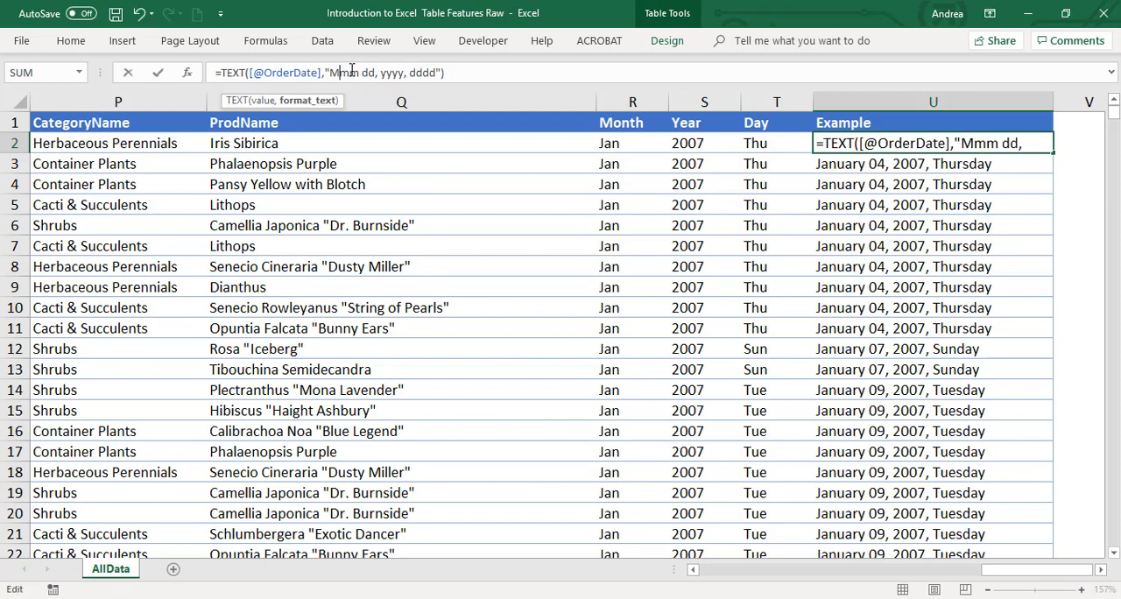
pyautogui.press('Right')
pyautogui.press('Right')
pyautogui.press('Right')
pyautogui.press('Right')
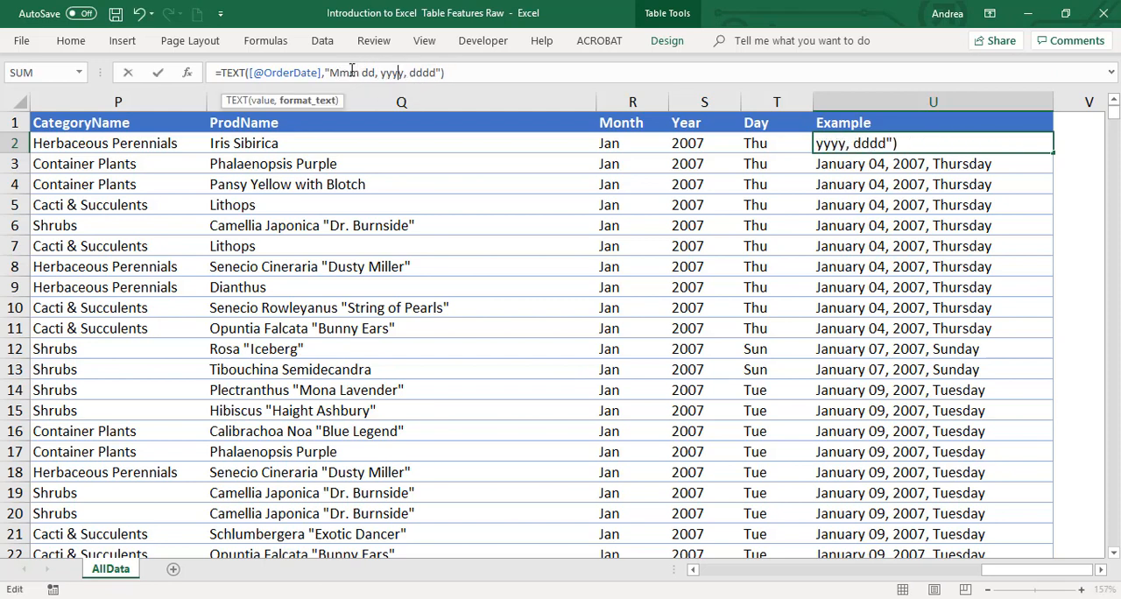
pyautogui.press('BackSpace')
pyautogui.press('BackSpace')
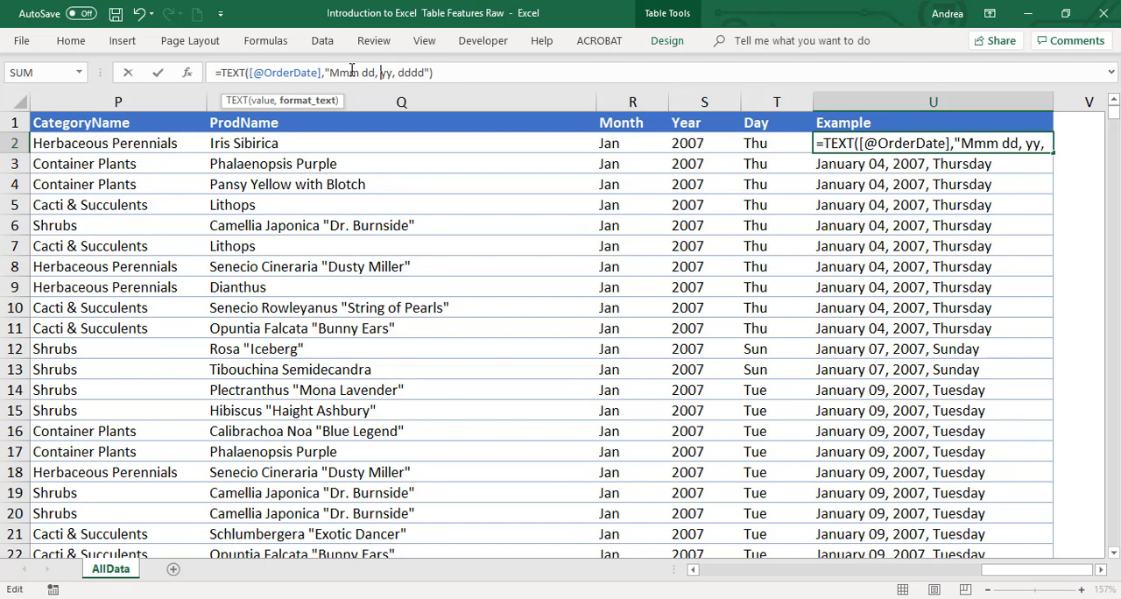
# Add an apostrophe before "yy", shorten the day code to "ddd", and enter the revised Example formula for the whole column
pyautogui.moveTo(393, 74); pyautogui.dragTo(383, 73)
pyautogui.click(383, 74)
pyautogui.write("'")
pyautogui.click(421, 72)
pyautogui.press('BackSpace')
pyautogui.press('BackSpace')
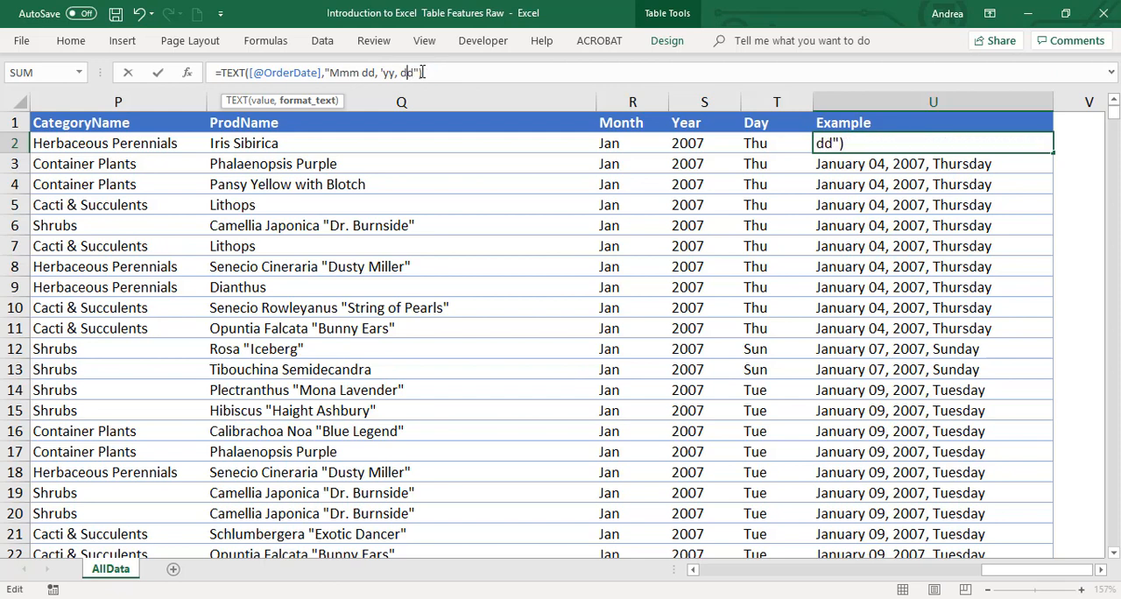
pyautogui.write('d')
pyautogui.press('Return')
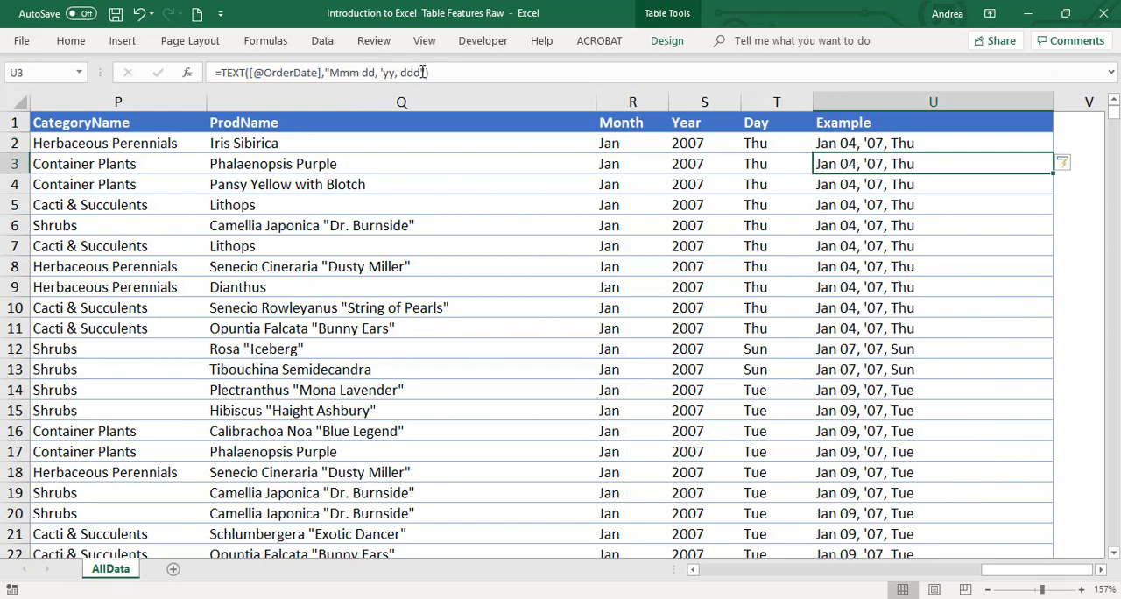
# Replace the format code of the Example formula in U2 with "mm/dd/yy" and enter it for the whole column
pyautogui.click(938, 144)
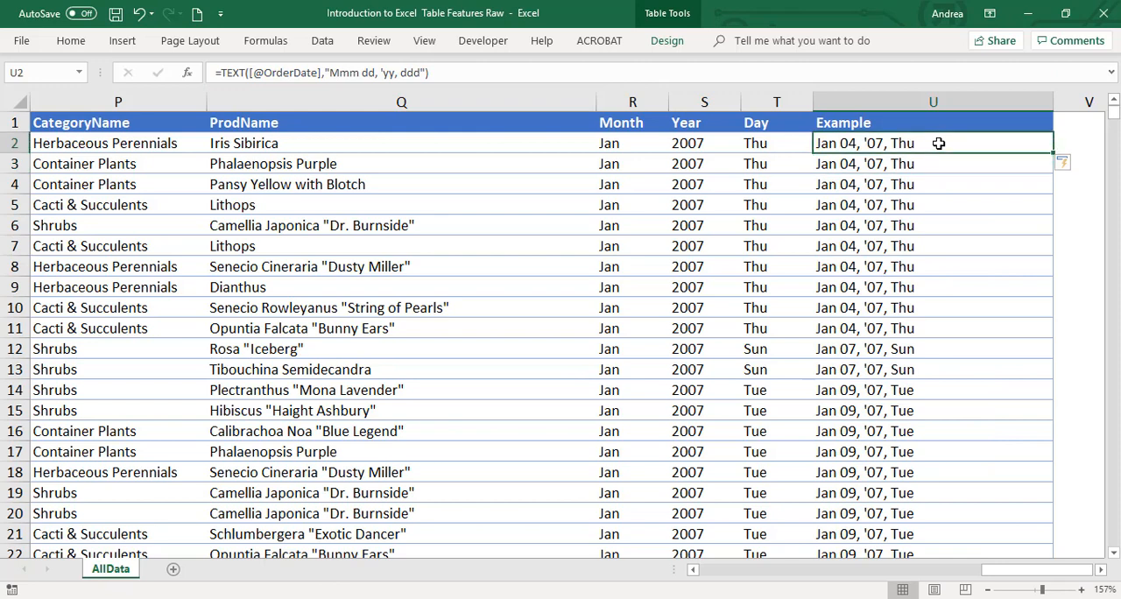
pyautogui.click(424, 72)
pyautogui.moveTo(423, 73); pyautogui.dragTo(325, 73)
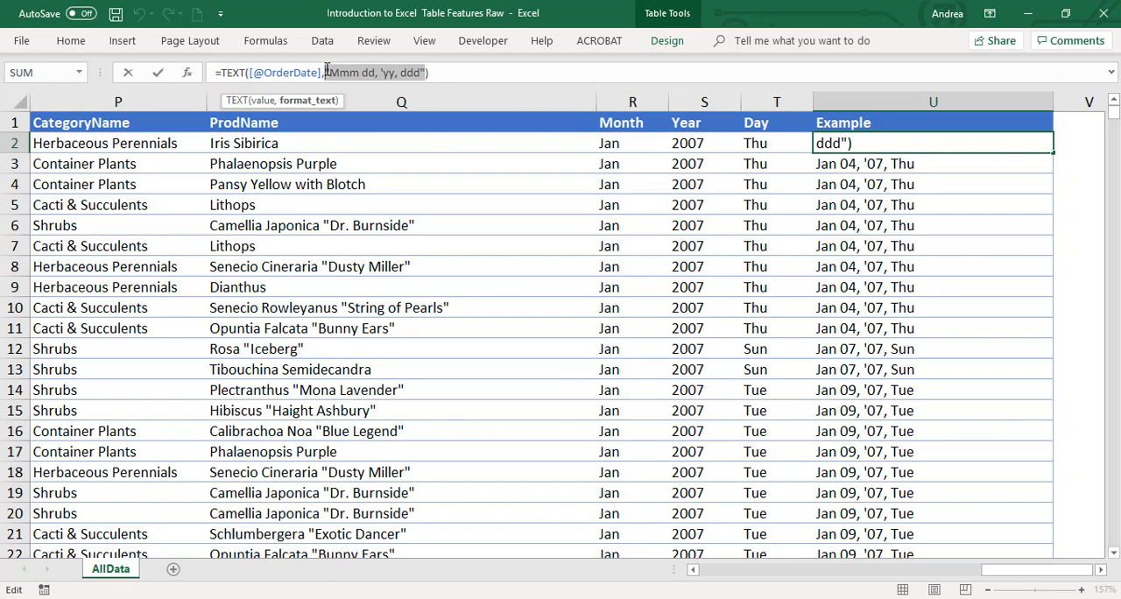
pyautogui.press('BackSpace')
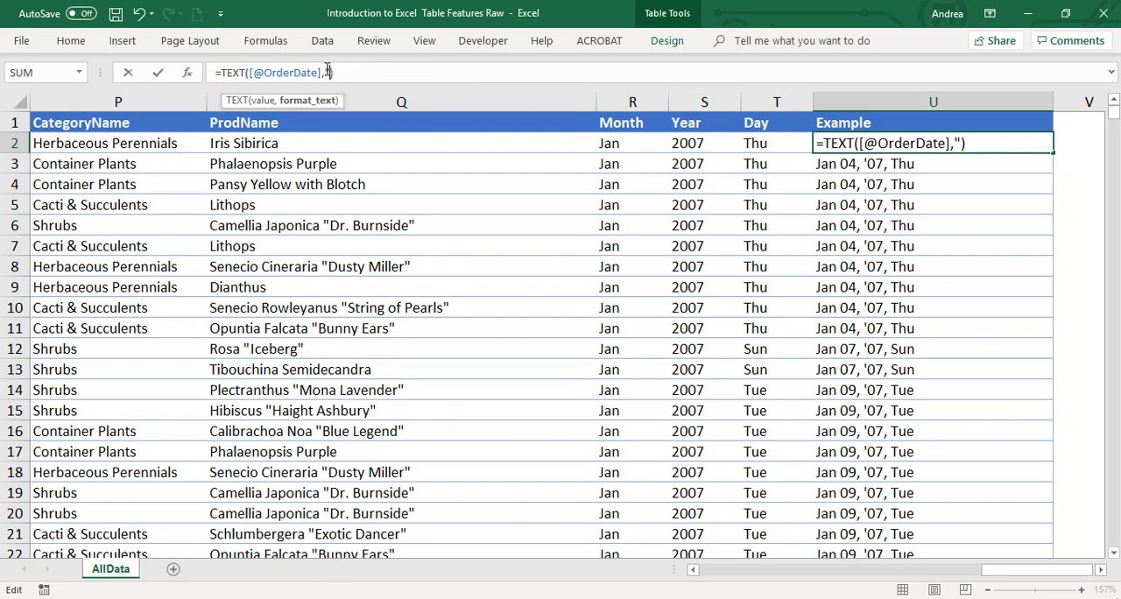
pyautogui.write('mm/dd/yy')
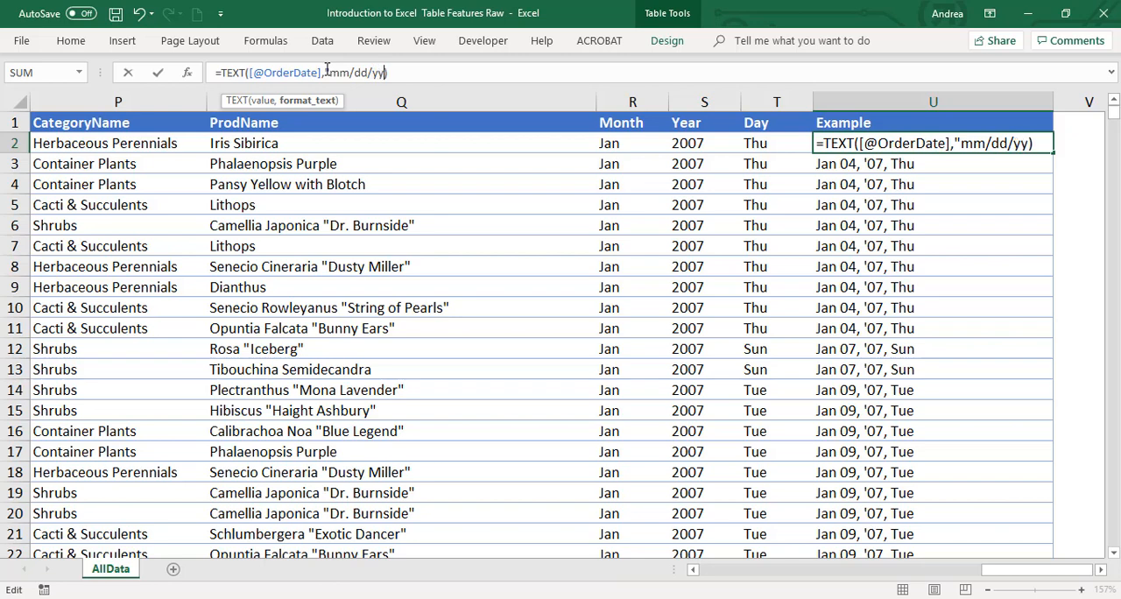
pyautogui.write('"')
pyautogui.press('Return')
pyautogui.press('Up')
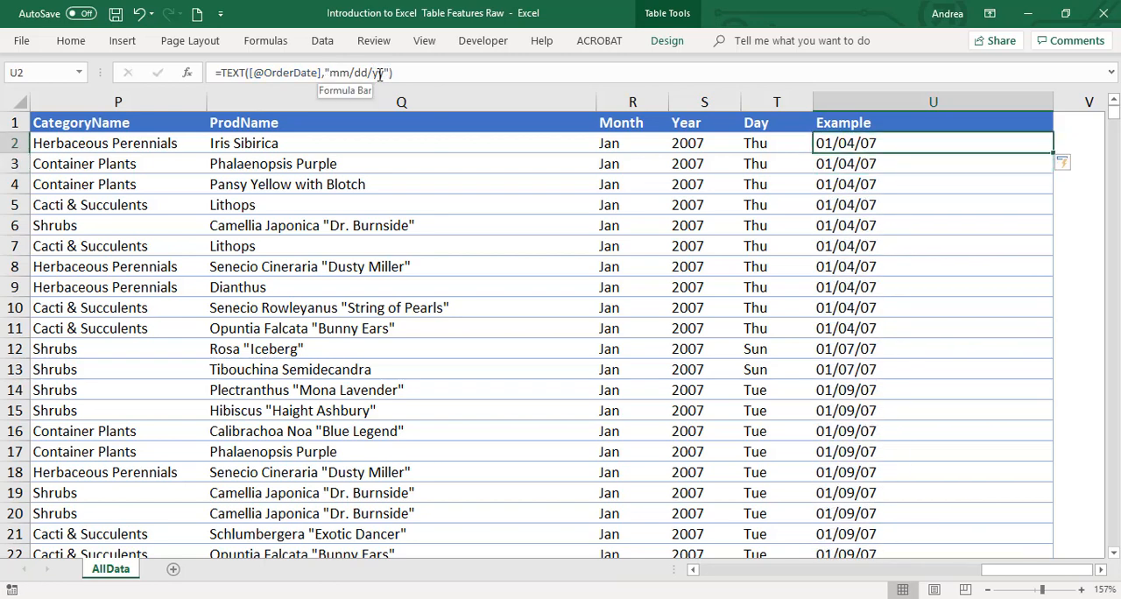
# Delete the Example column, column U, from the sheet
pyautogui.rightClick(848, 103)
pyautogui.click(916, 238)
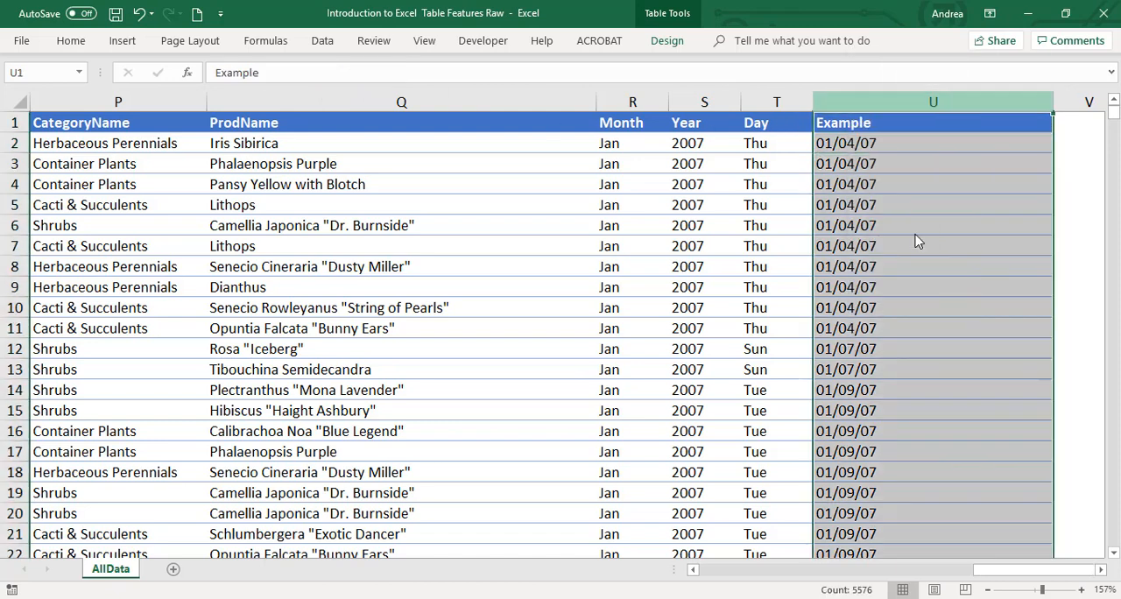
pyautogui.click(730, 124)
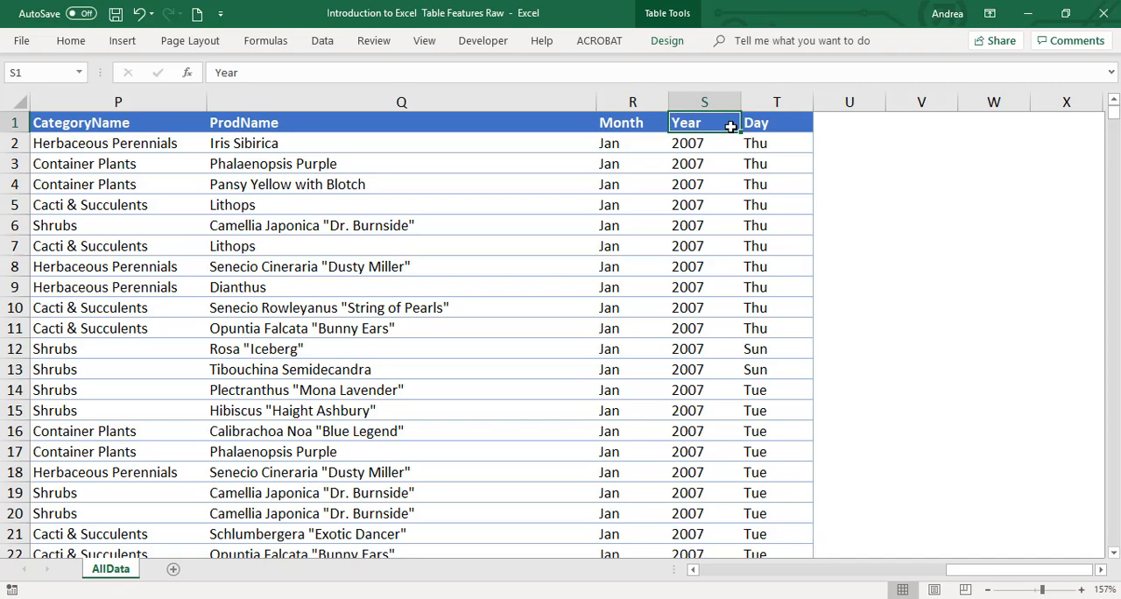
# Look over the table's columns from OrderItemID in A1 across to Day and check the Month formula in R2
pyautogui.hotkey('ctrl', 'Home')
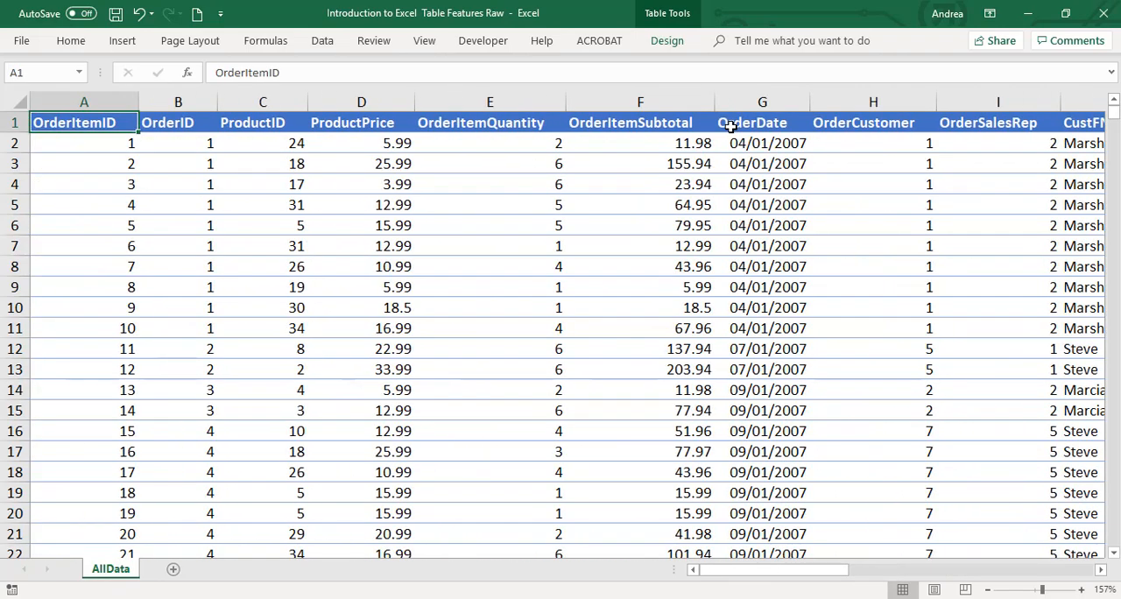
pyautogui.keyDown('ctrl'); pyautogui.scroll(-3, 544, 270); pyautogui.keyUp('ctrl')
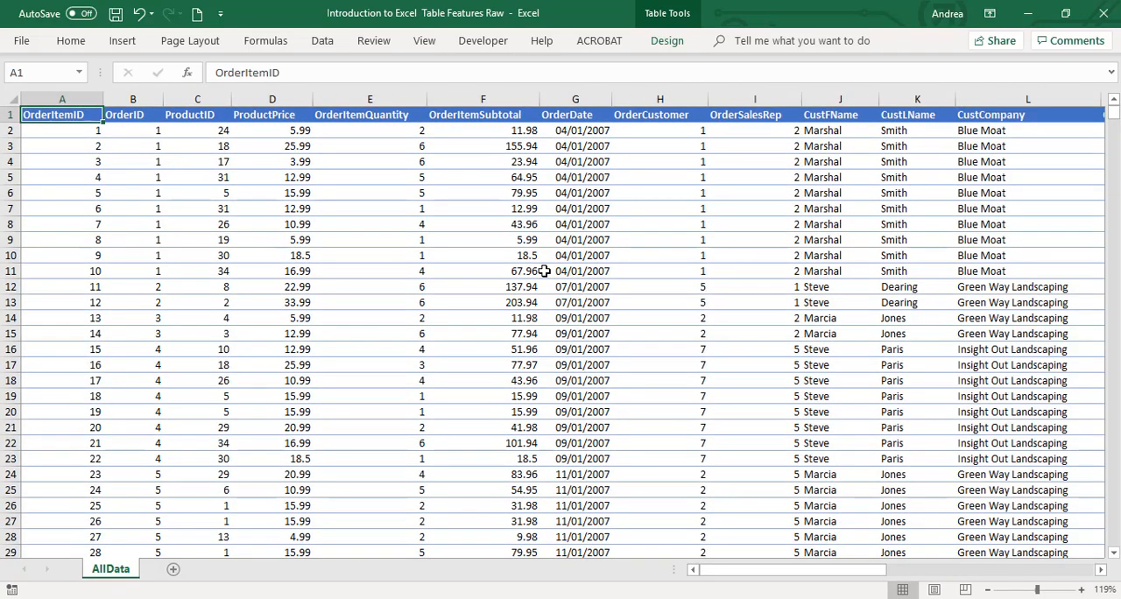
pyautogui.press('Right')
pyautogui.press('Right')
pyautogui.press('Right')
pyautogui.press('Right')
pyautogui.press('Right')
pyautogui.press('Right')
pyautogui.press('Right')
pyautogui.press('Right')
pyautogui.press('Right')
pyautogui.press('Right')
pyautogui.press('Right')
pyautogui.press('Right')
pyautogui.press('Right')
pyautogui.press('Right')
pyautogui.press('Right')
pyautogui.press('Right')
pyautogui.press('Right')
pyautogui.press('Right')
pyautogui.press('Right')
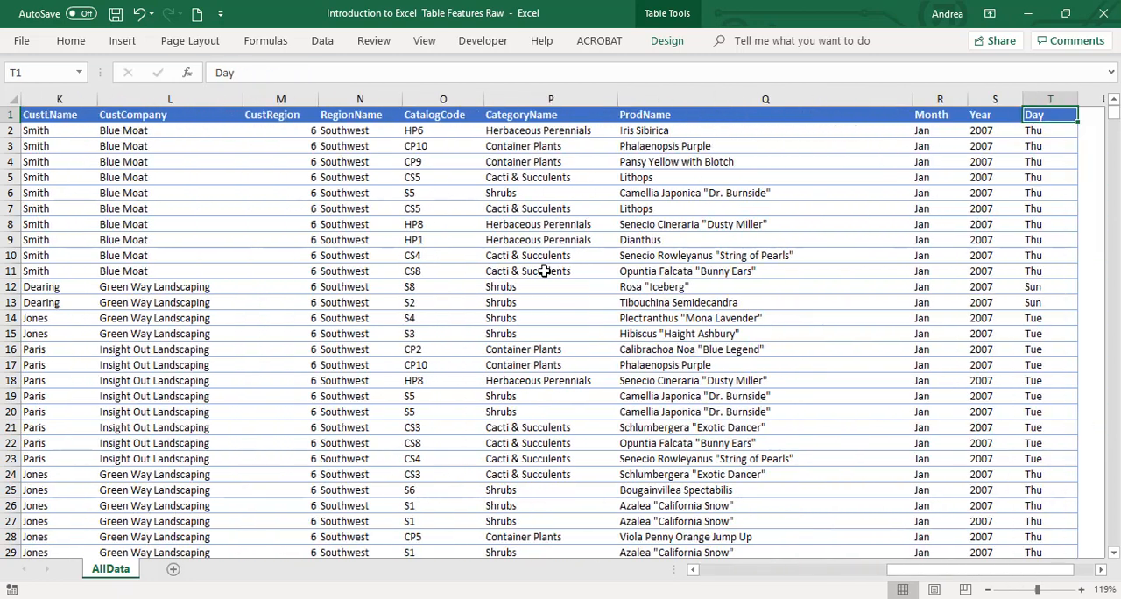
pyautogui.press('Right')
pyautogui.press('Right')
pyautogui.press('Right')
pyautogui.press('Left')
pyautogui.press('Left')
pyautogui.press('Left')
pyautogui.press('Left')
pyautogui.press('Left')
pyautogui.press('Down')
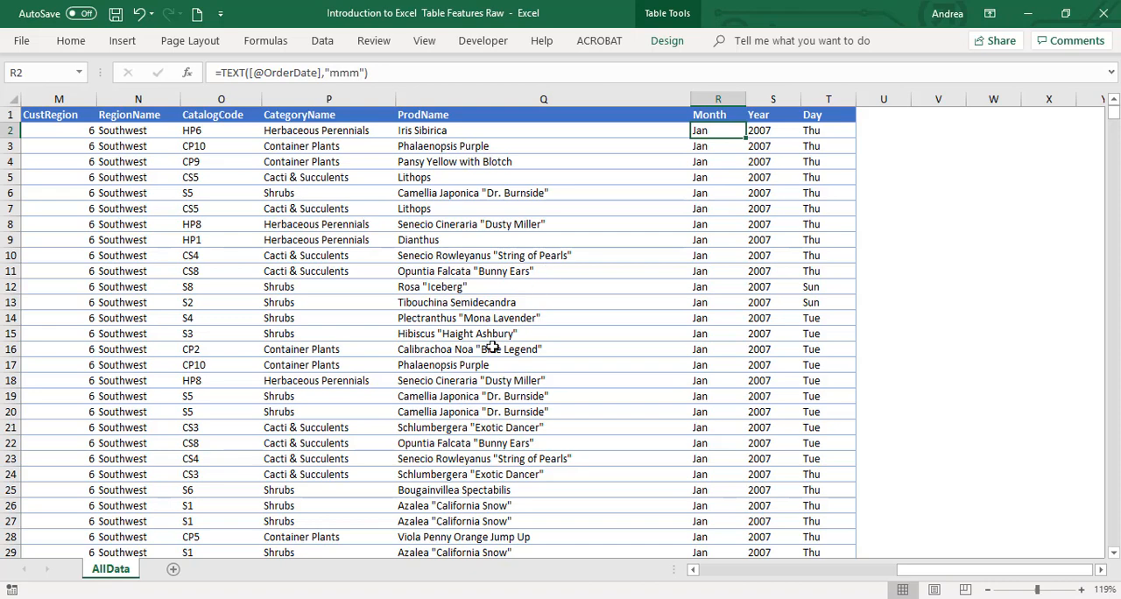
# Select the Month header cell, R1
pyautogui.click(720, 115)
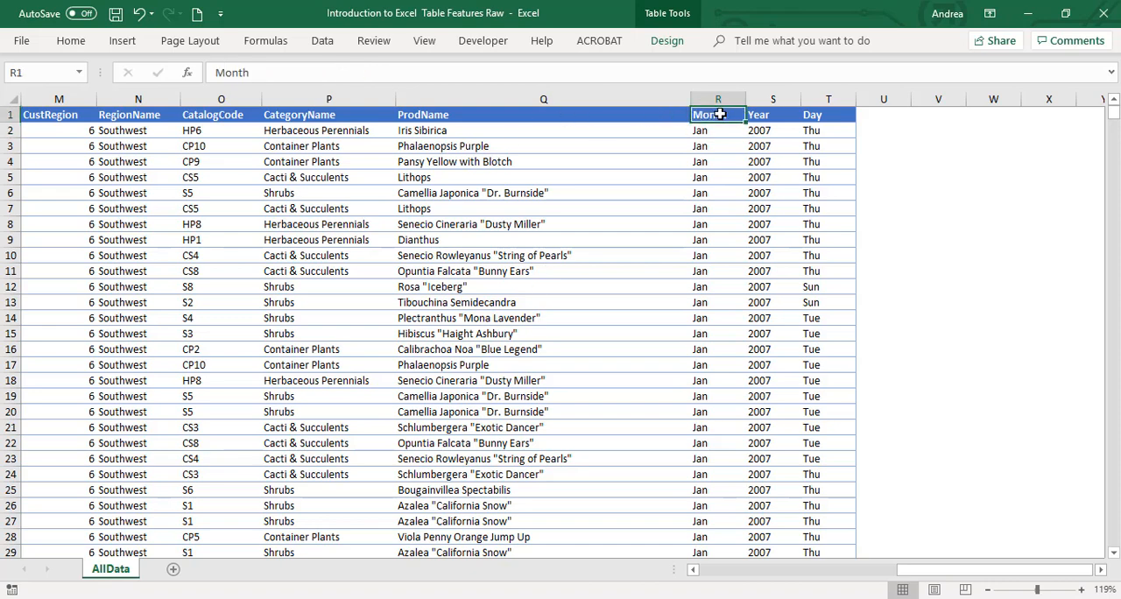
pyautogui.click(367, 117)
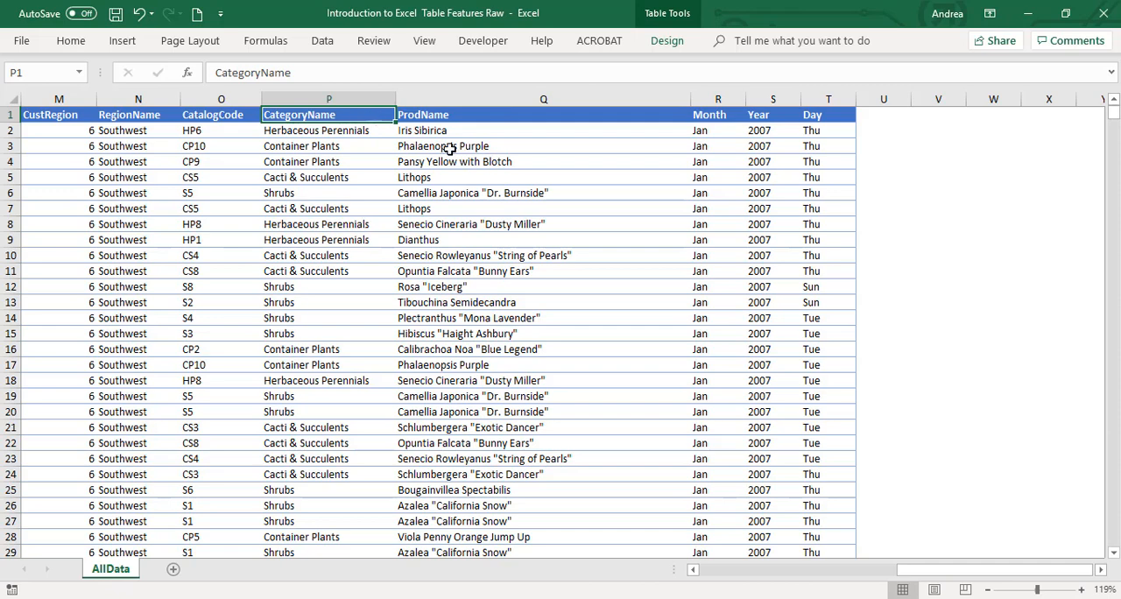
pyautogui.click(732, 115)
pyautogui.hotkey('ctrl', 'space')
pyautogui.click(737, 117)
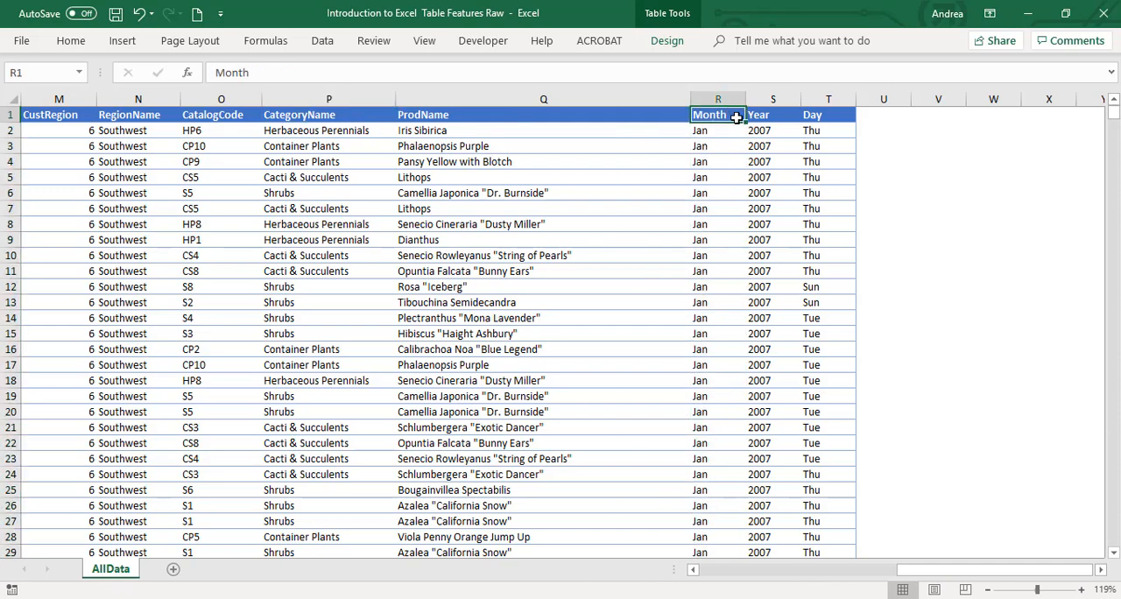